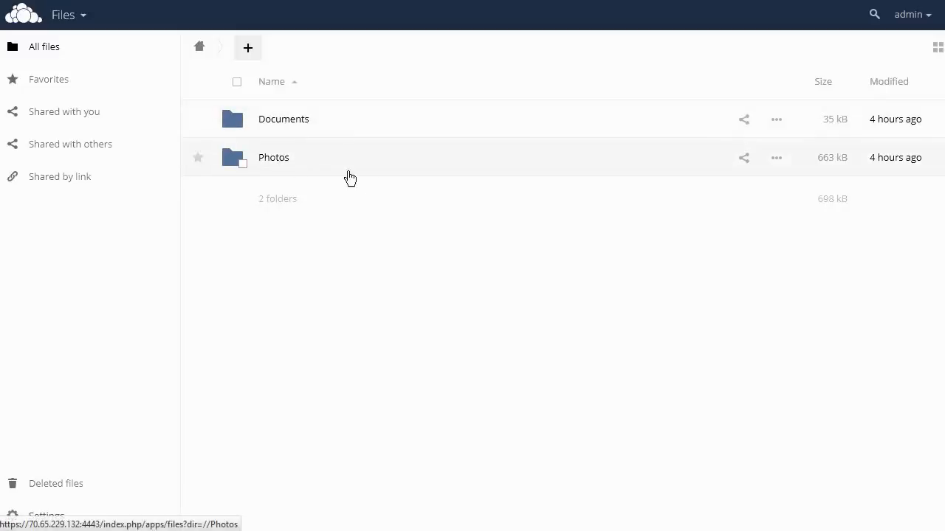
- Open the Photos folder and turn on link sharing for Paris.jpg
click(282, 162)
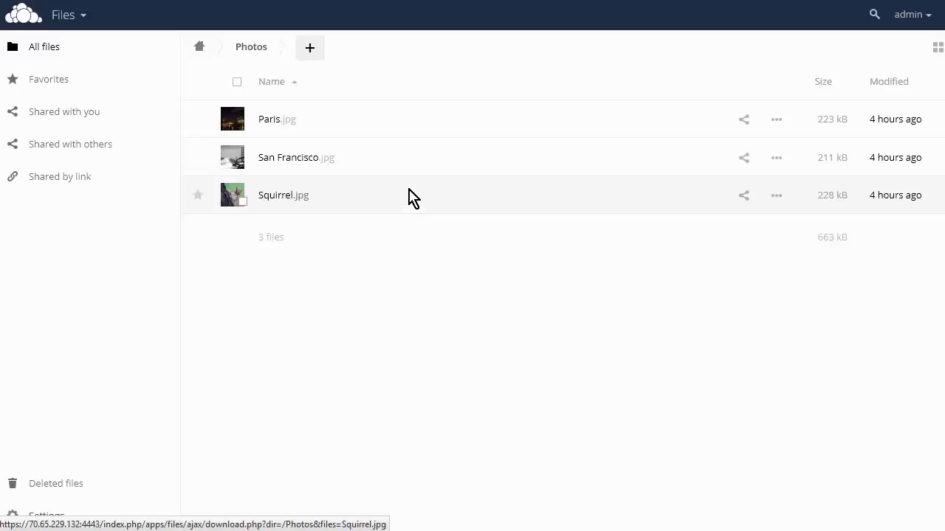
click(775, 120)
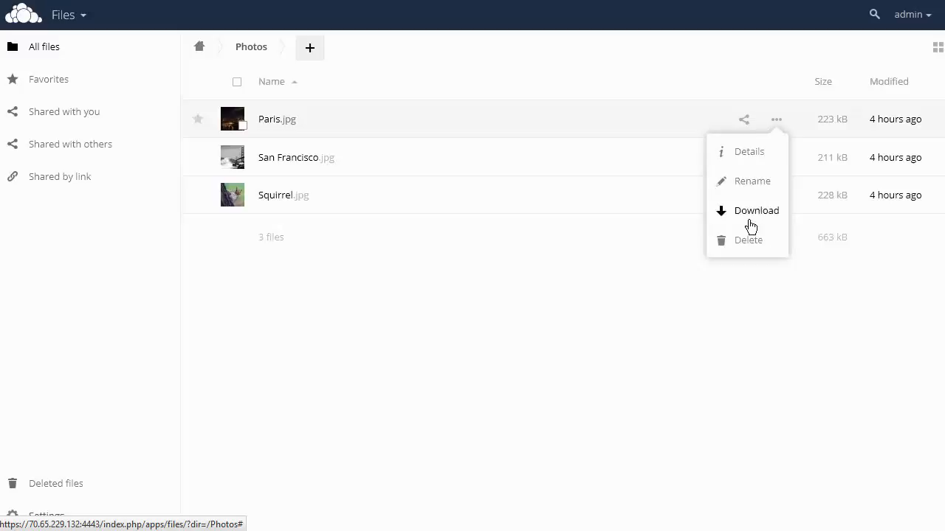
click(593, 152)
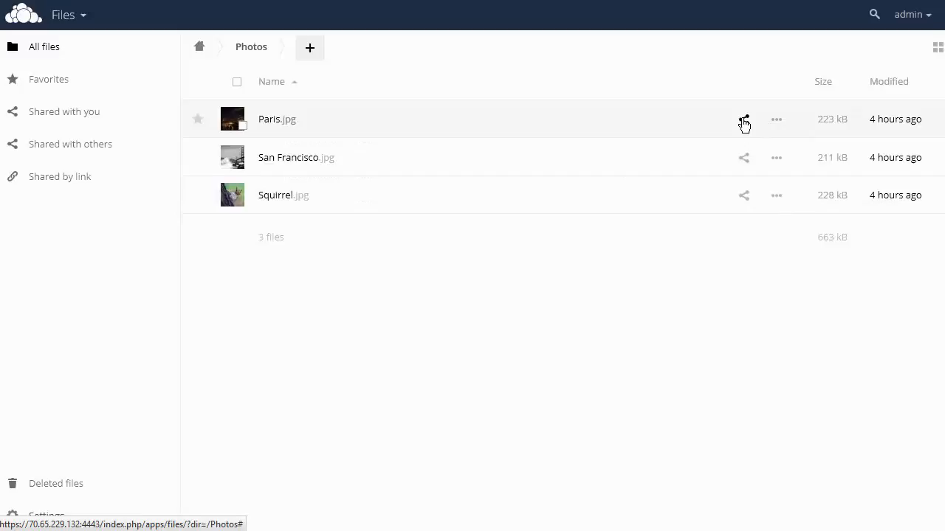
click(744, 122)
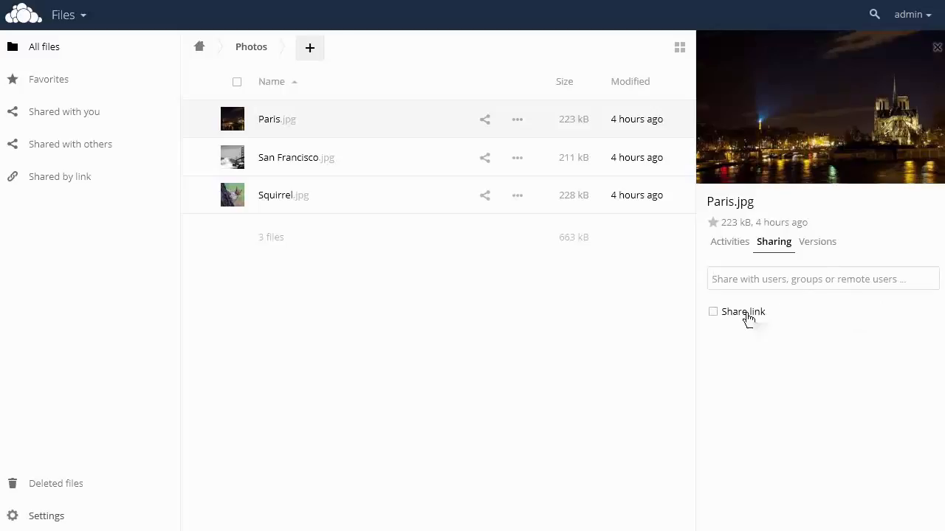
click(714, 312)
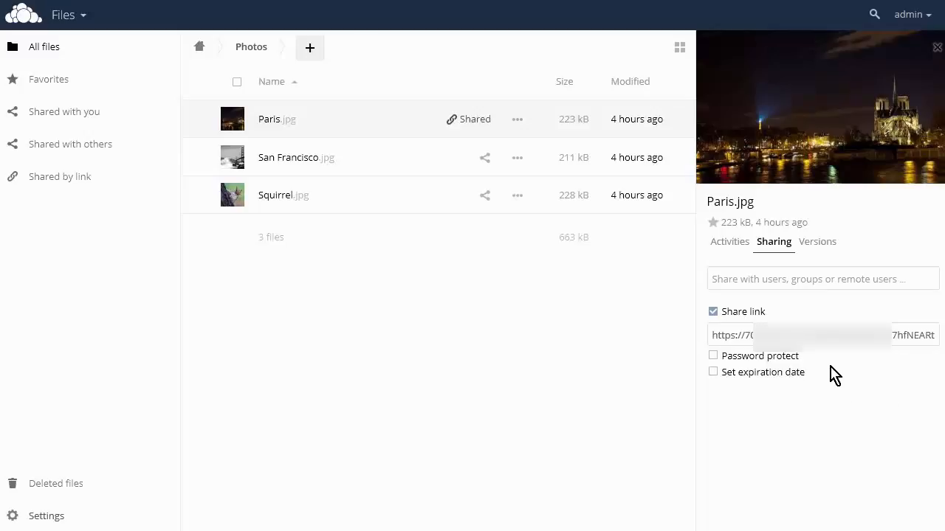
- Select and copy the share link of Paris.jpg
drag(710, 337, 910, 336)
right_click(910, 336)
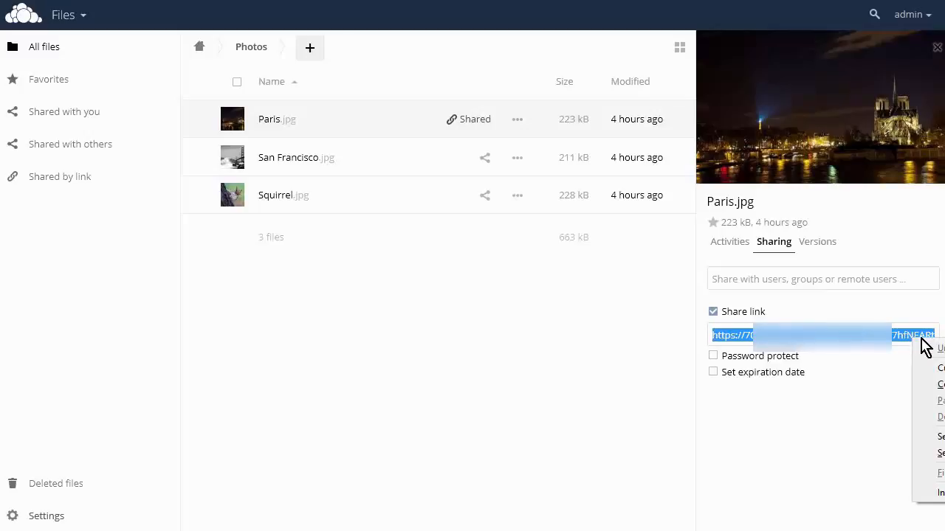
click(931, 383)
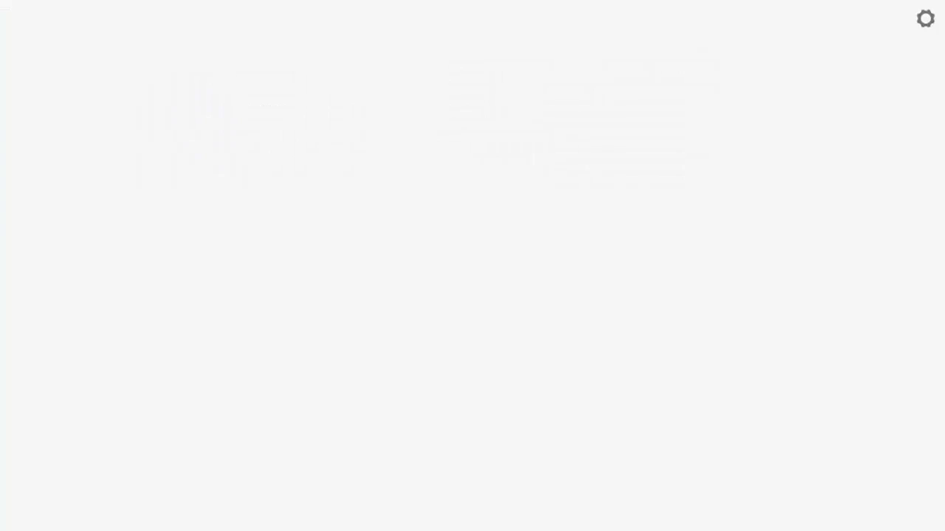
- Open the copied share link in a new browser tab, then go back to the file list tab
right_click(268, 0)
click(336, 31)
key(Return)
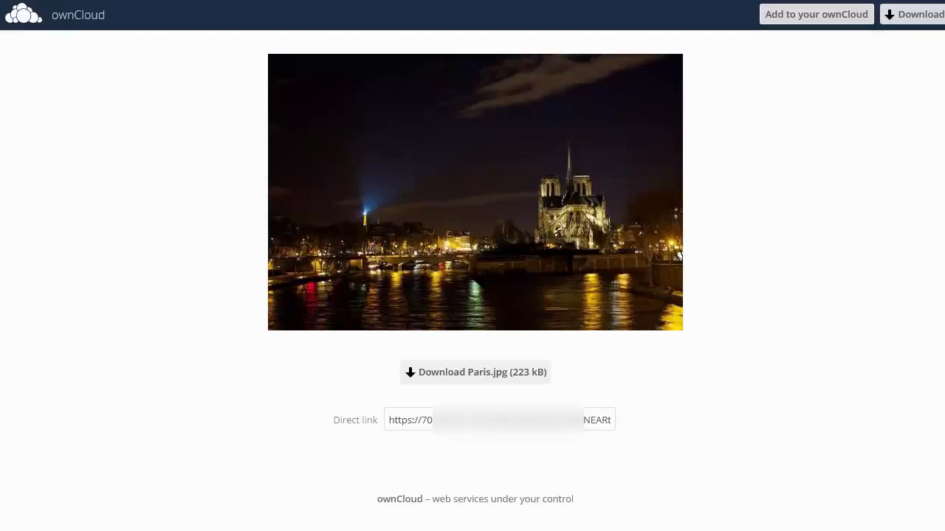
click(516, 0)
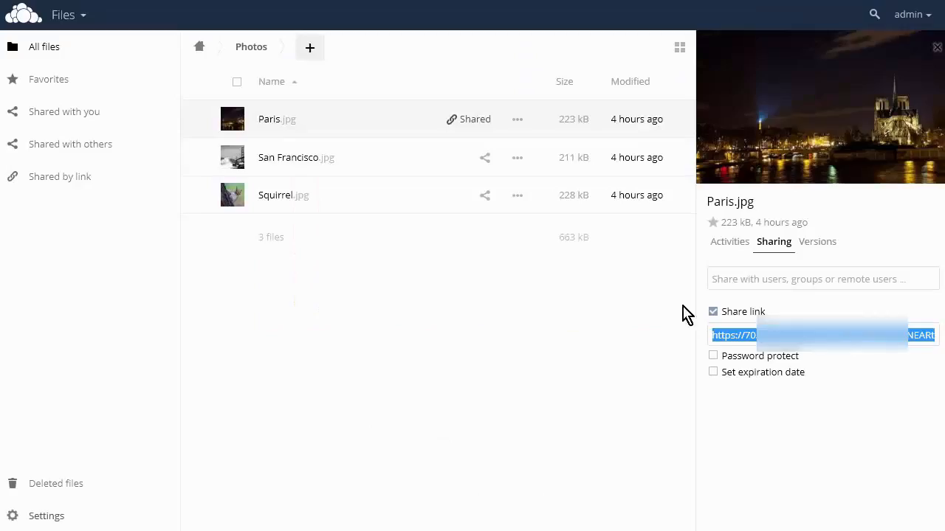
- Go to All files and create a new folder named Music
click(40, 46)
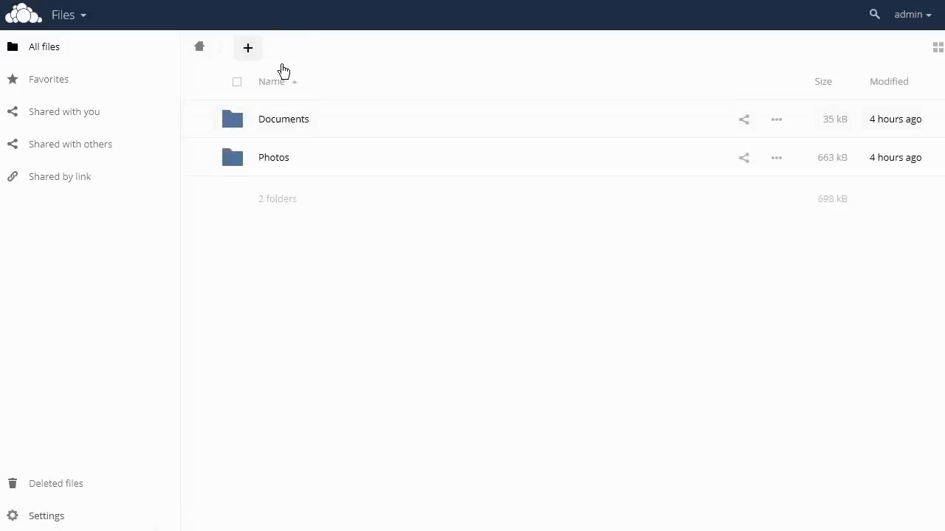
click(248, 50)
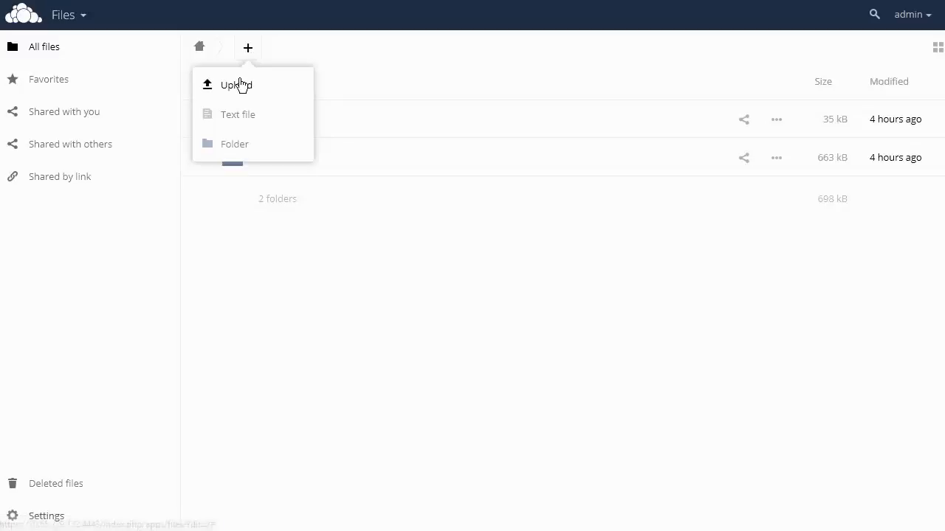
click(240, 147)
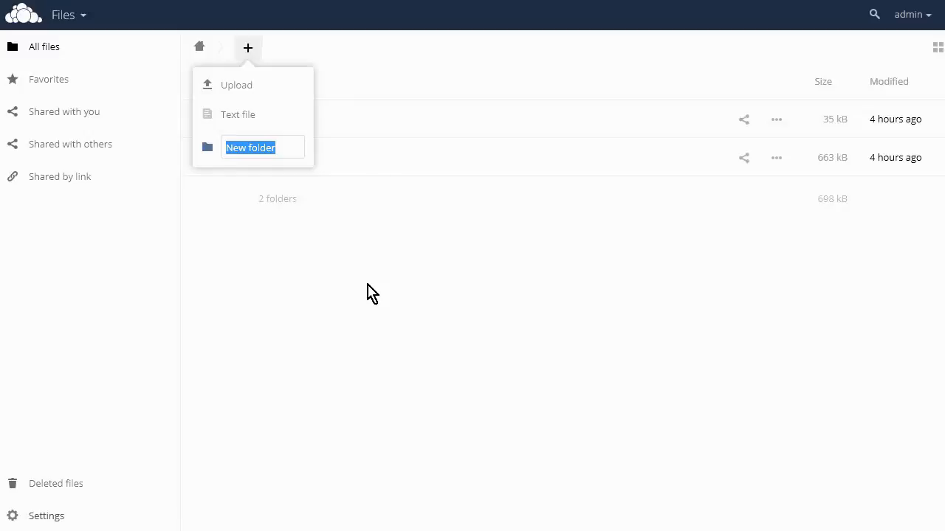
text(M)
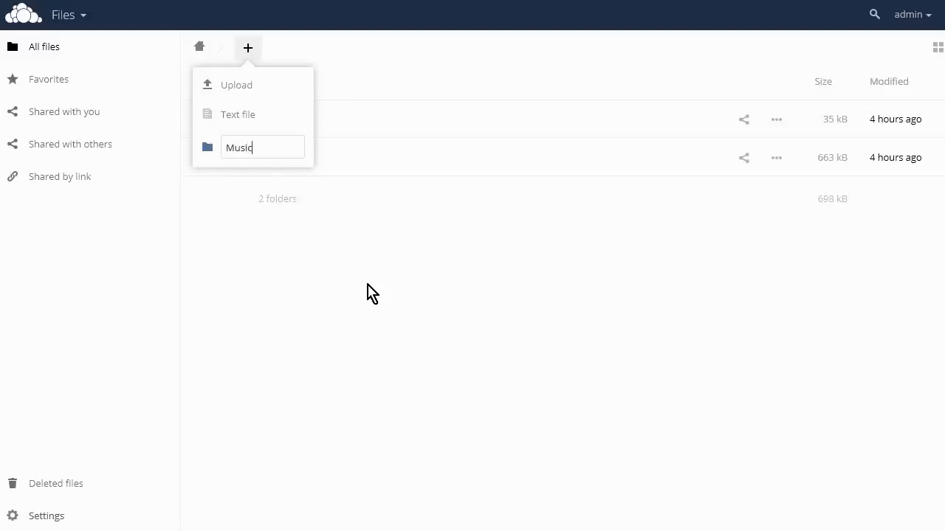
text(usic)
key(Return)
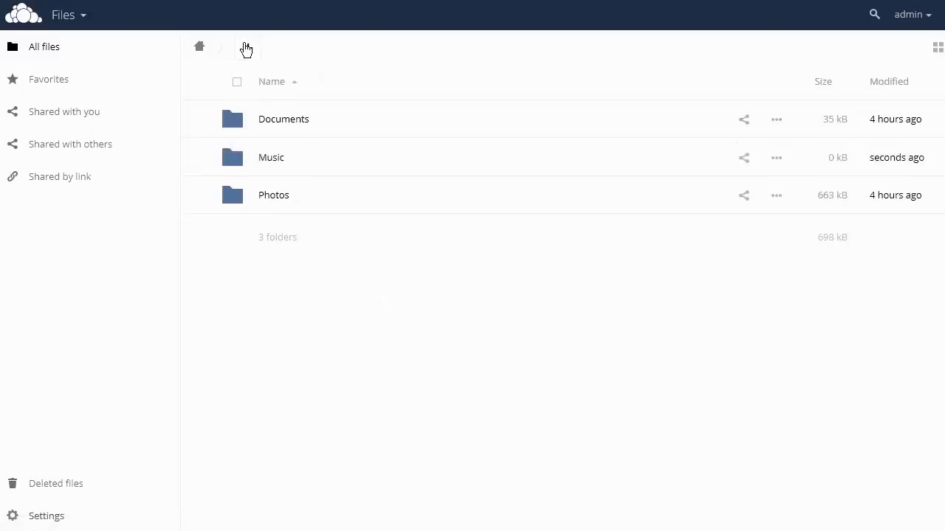
- Create another new folder named Videos in All files
click(247, 50)
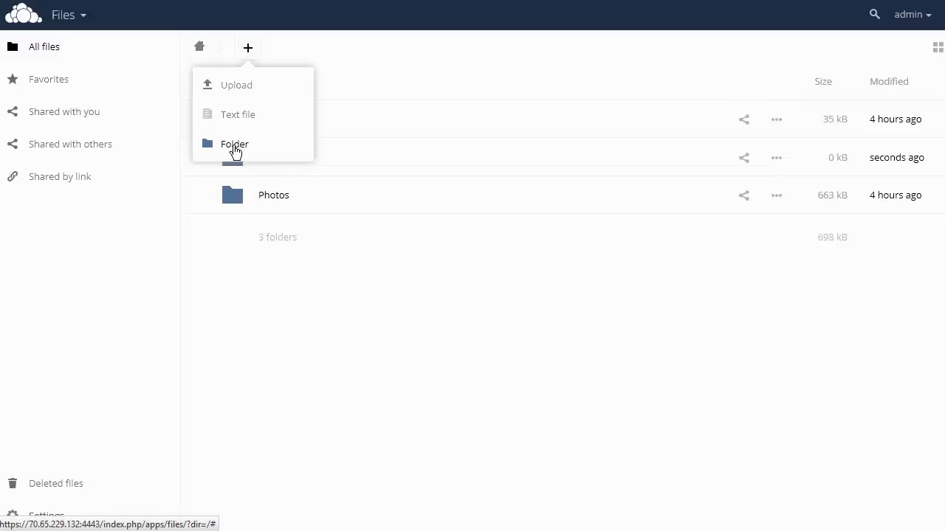
click(235, 149)
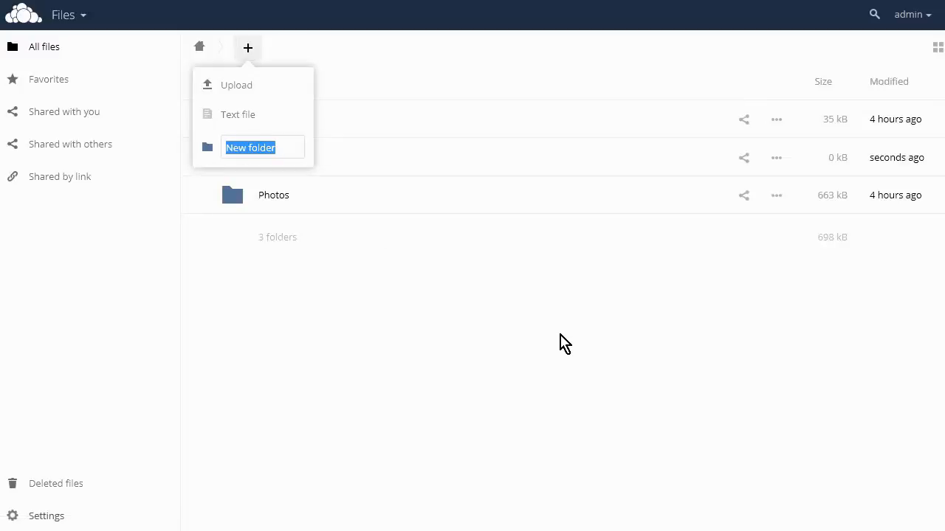
text(Videos)
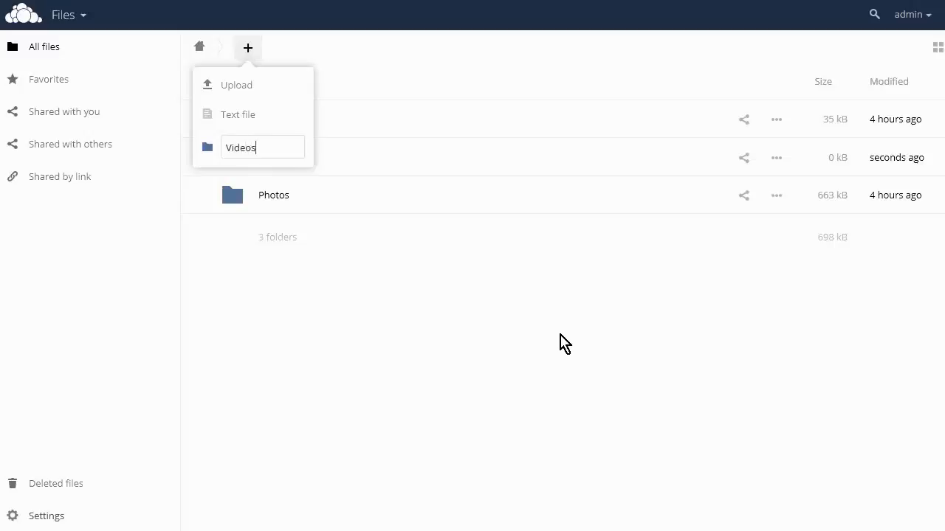
key(Escape)
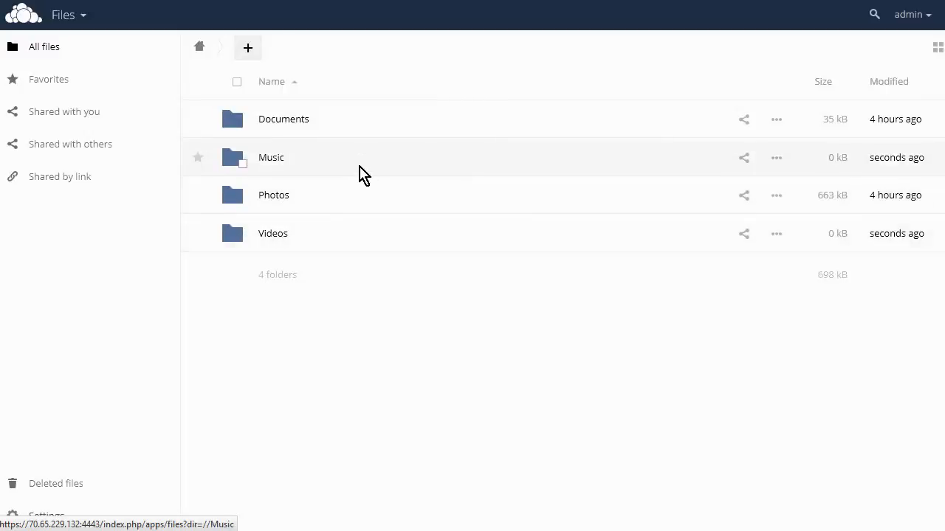
- Open the Music folder and upload the file Get A Haircut - George Thorogood And The Destroyers.mp3
click(273, 159)
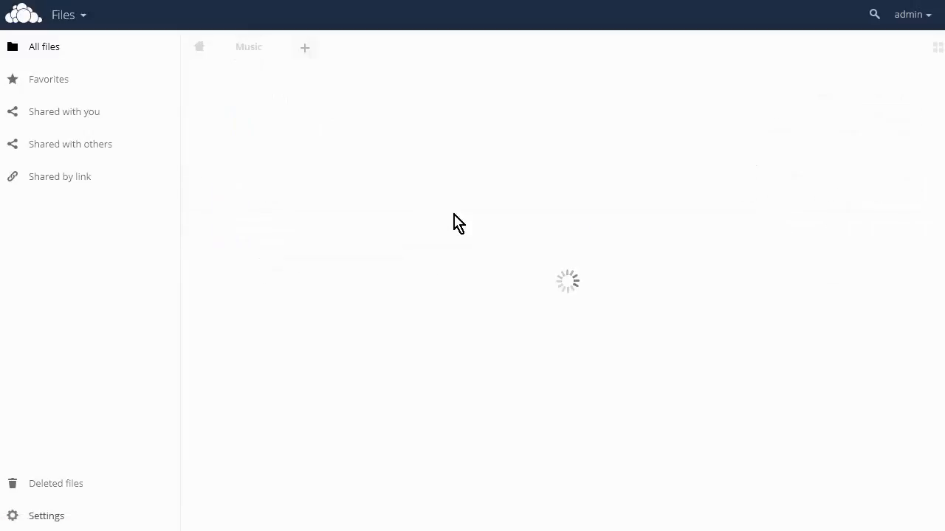
click(305, 51)
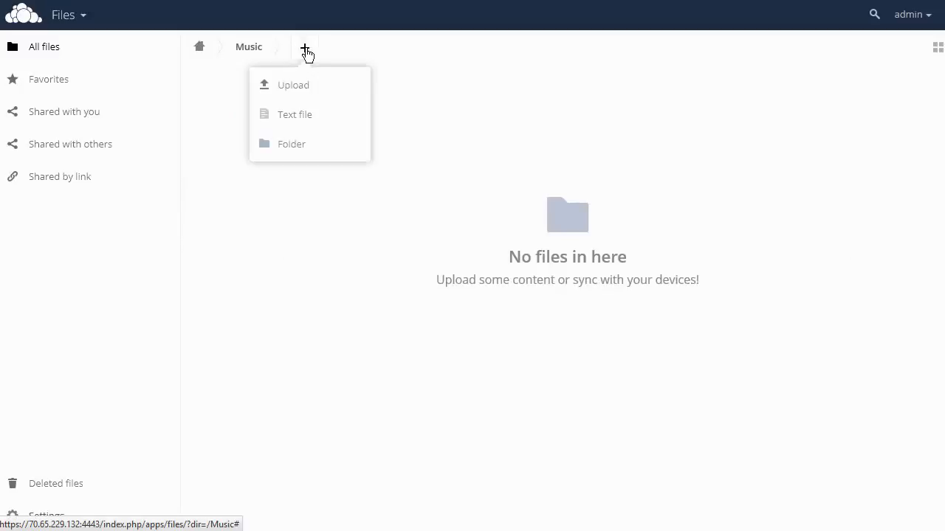
click(301, 88)
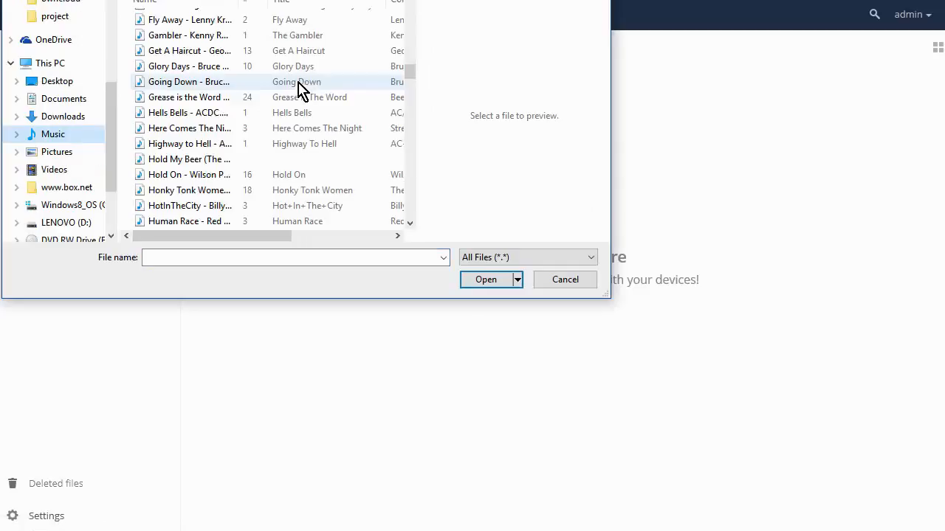
click(198, 51)
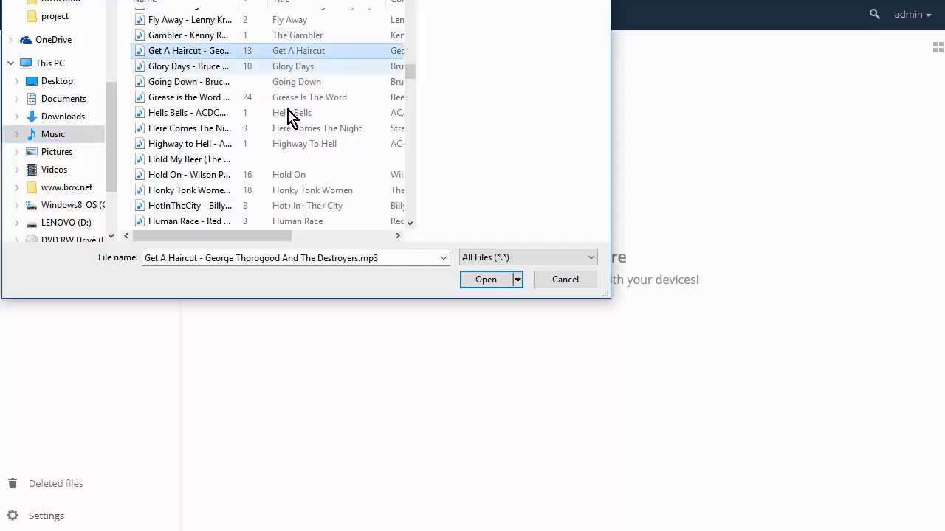
click(498, 287)
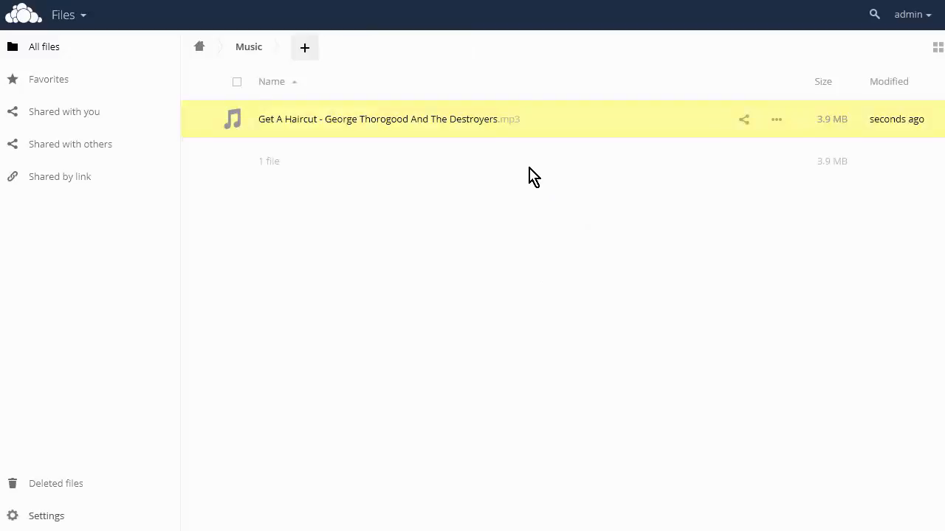
click(430, 125)
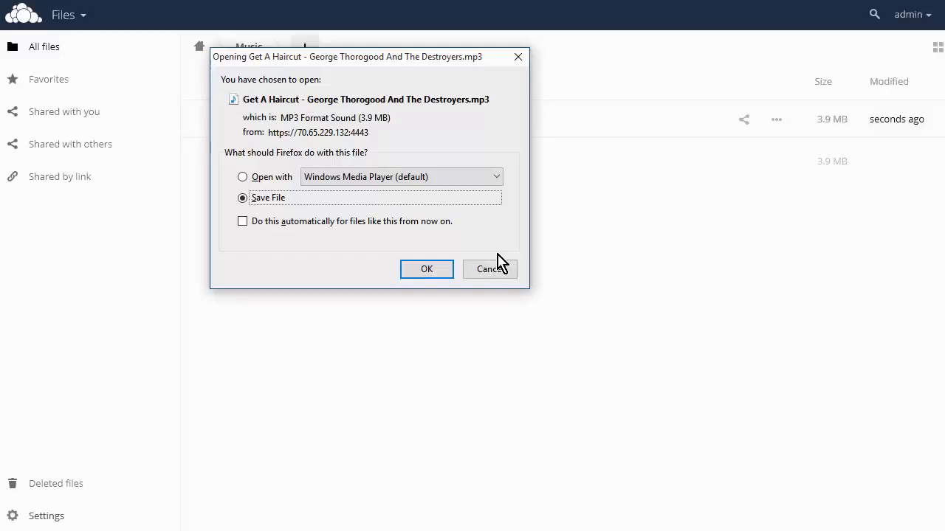
click(263, 179)
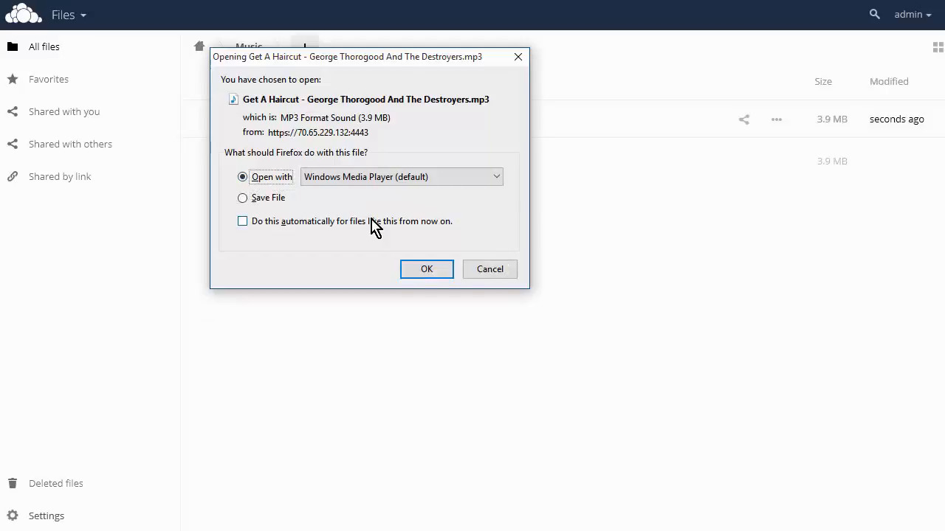
click(485, 273)
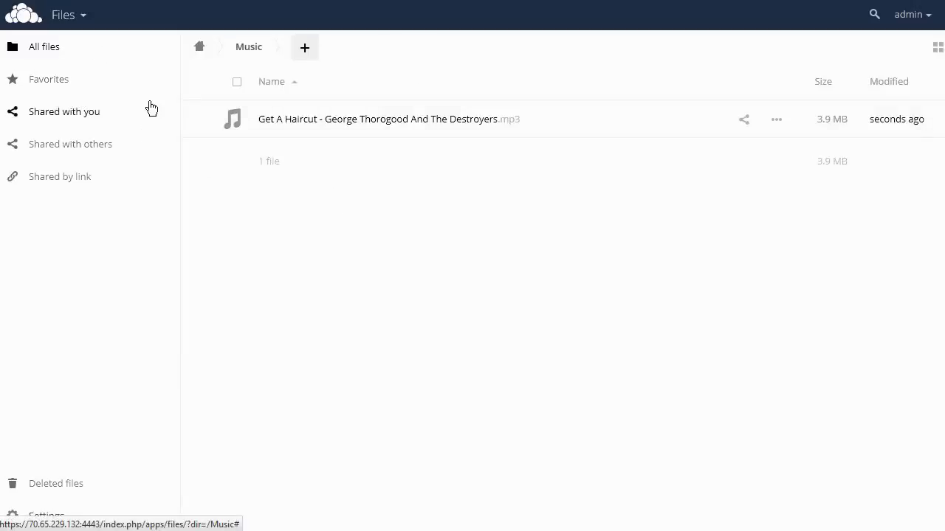
- Switch to the Gallery app, open the Photos album and browse its images in the slideshow
click(83, 16)
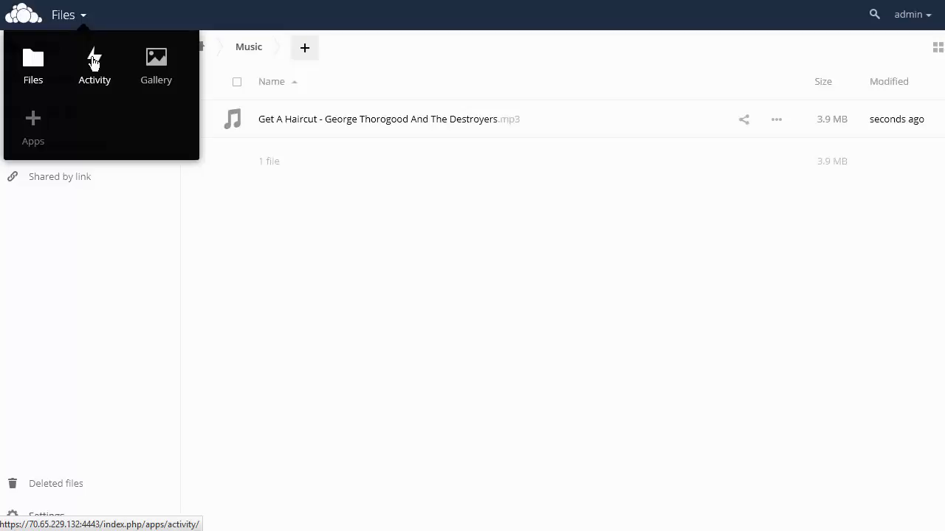
click(152, 63)
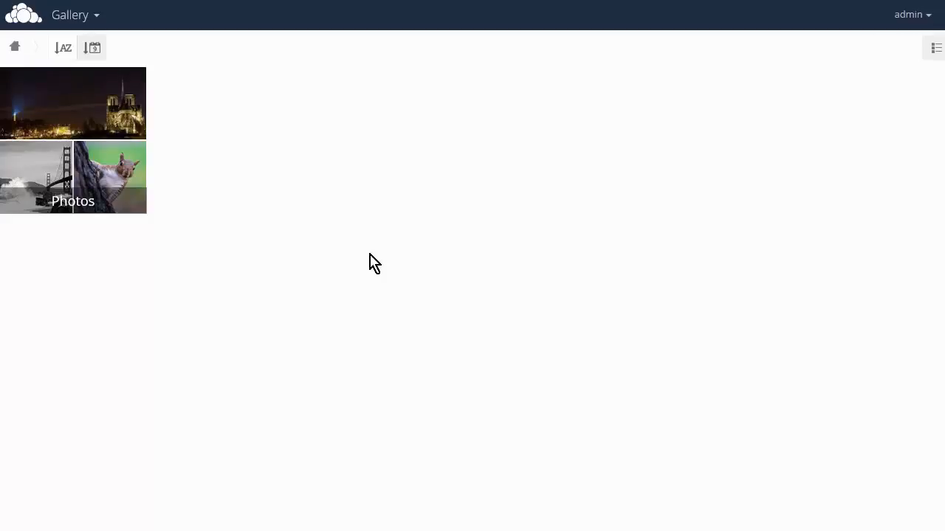
click(86, 109)
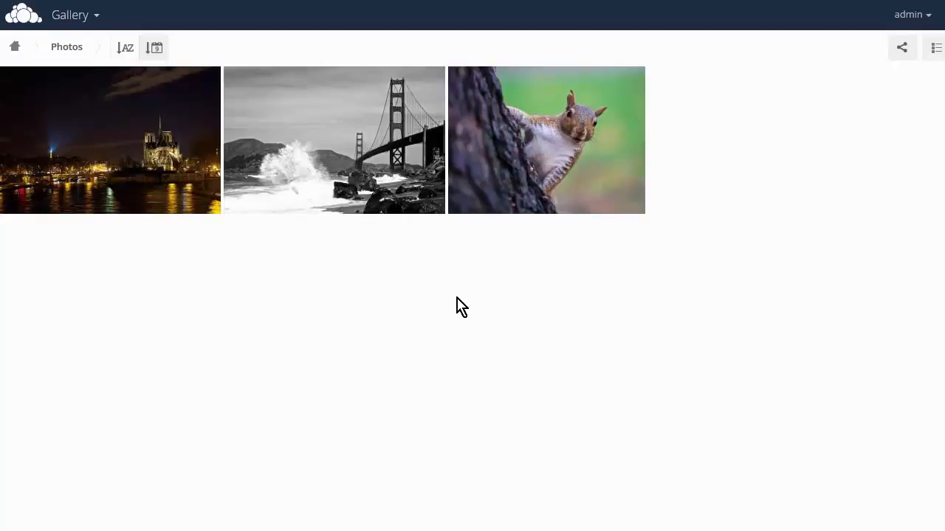
click(148, 169)
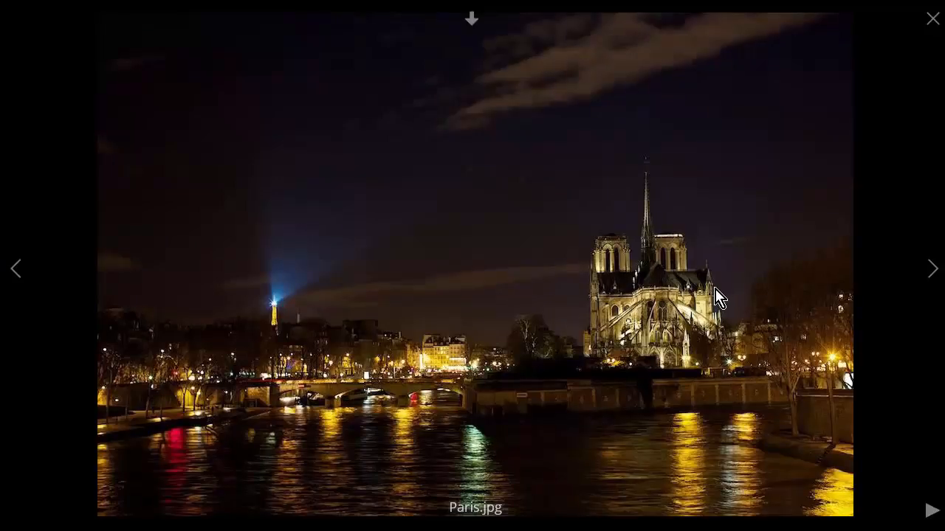
click(932, 280)
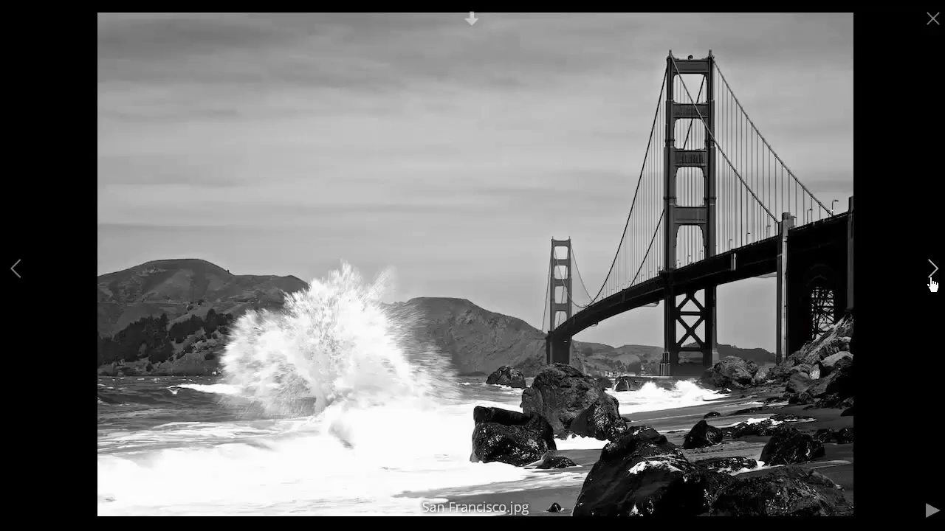
click(933, 285)
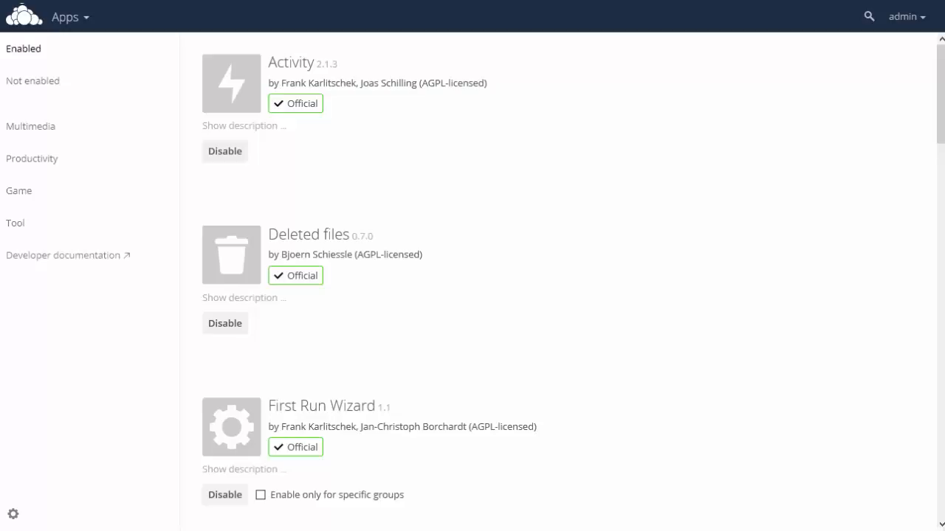
- Scroll through the list of enabled apps, then view the apps that are not enabled
scroll(442, 200, down, 3)
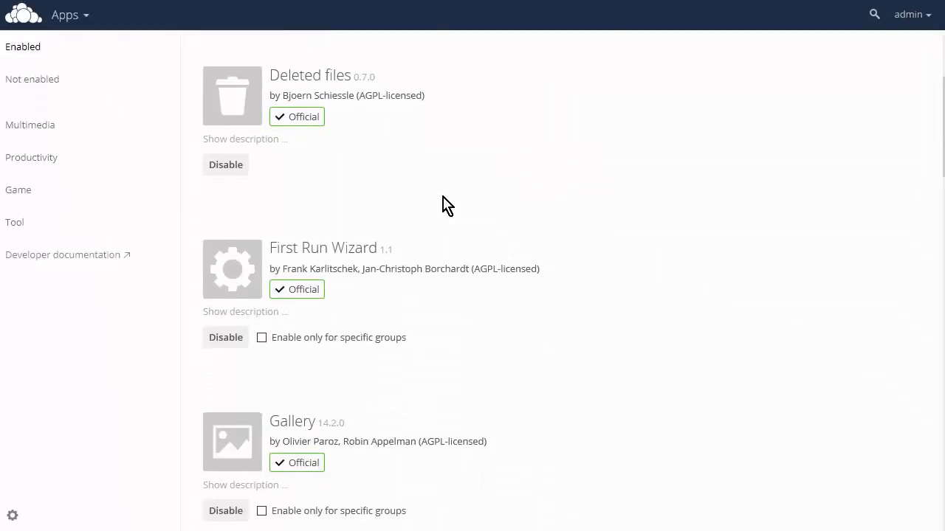
scroll(443, 200, down, 3)
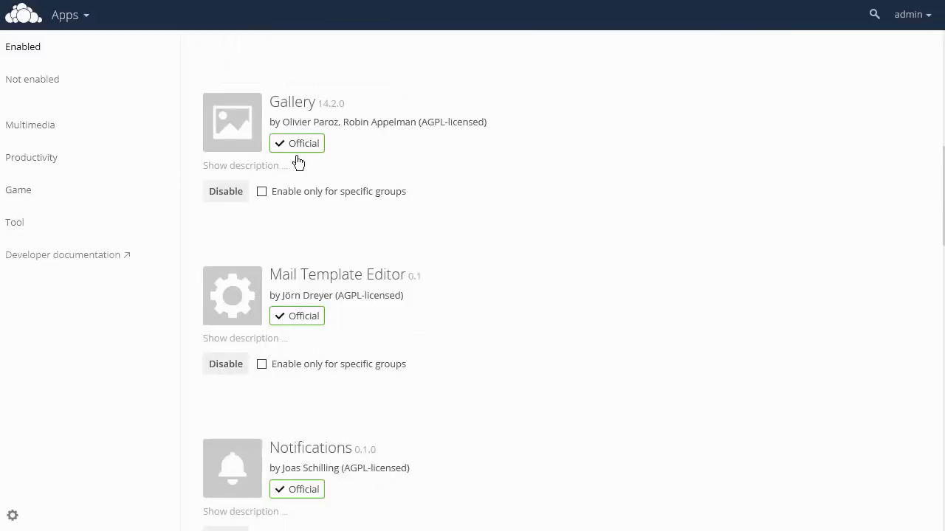
scroll(376, 234, down, 1)
scroll(317, 213, up, 6)
click(47, 84)
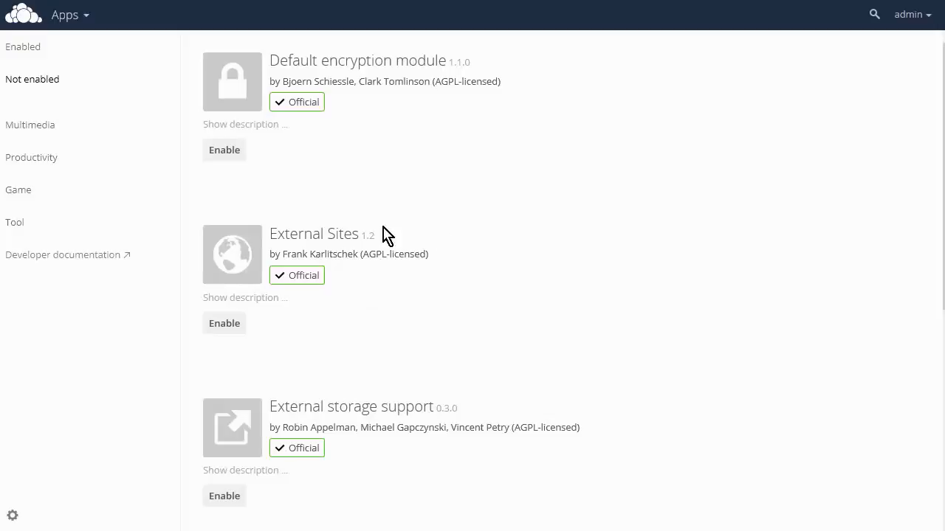
- Expand the External Sites app description, then open the Users management page
click(256, 299)
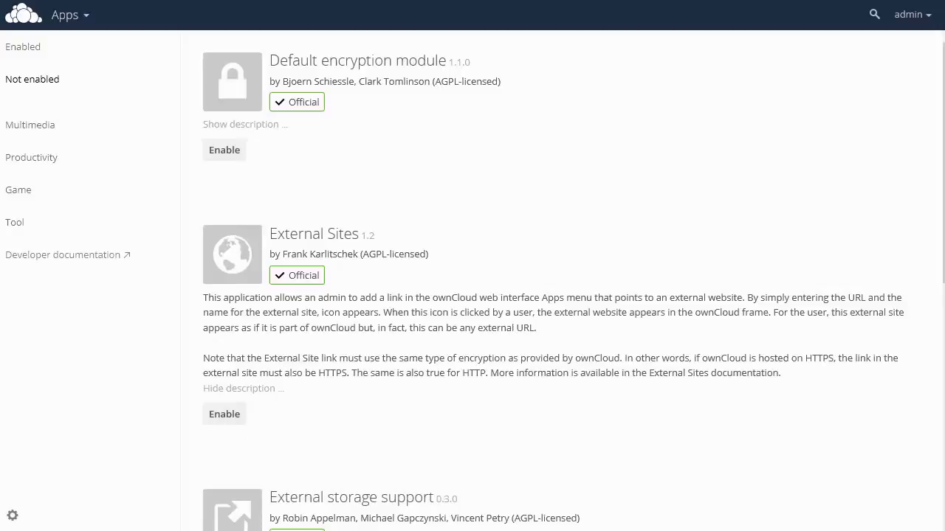
click(928, 24)
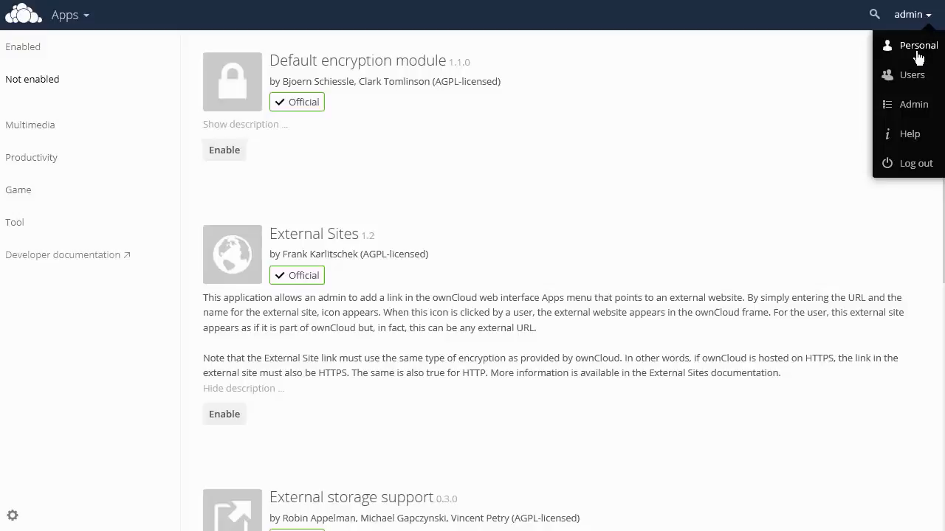
click(910, 97)
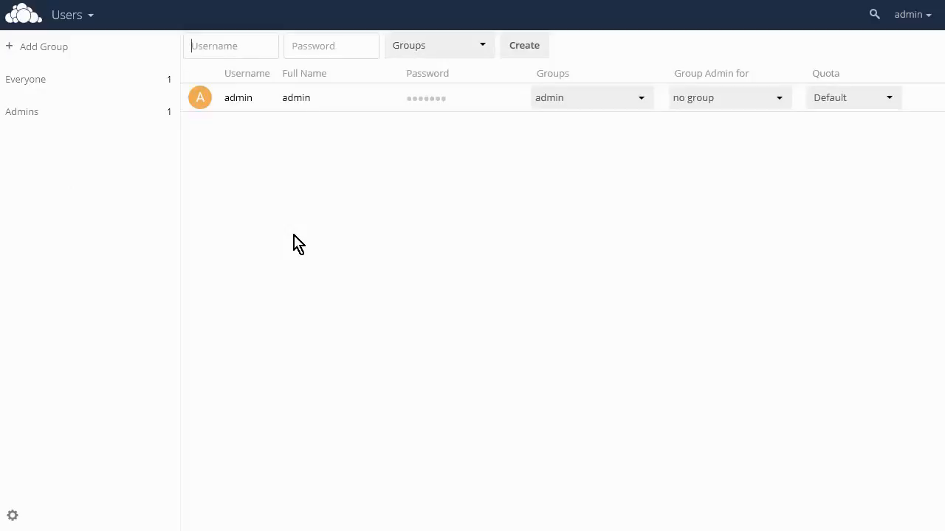
- Create a new user chuck with a password, adding a new group named users to it, and dismiss the browser's save-login prompt
text(chuck)
key(Tab)
text(p)
click(483, 48)
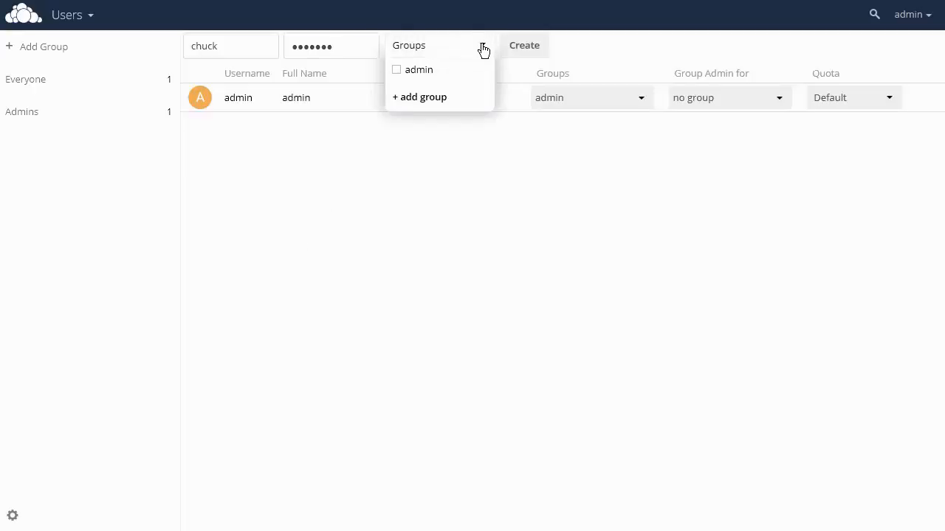
click(435, 97)
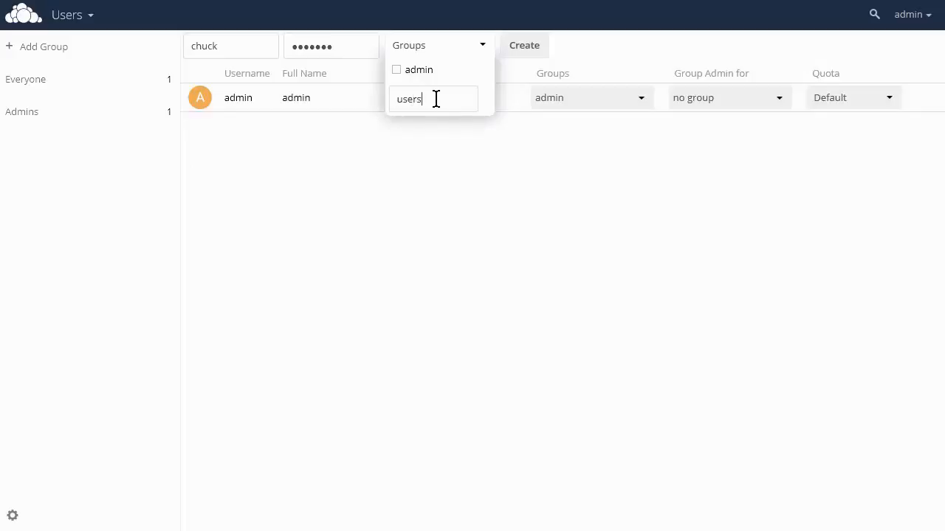
key(Return)
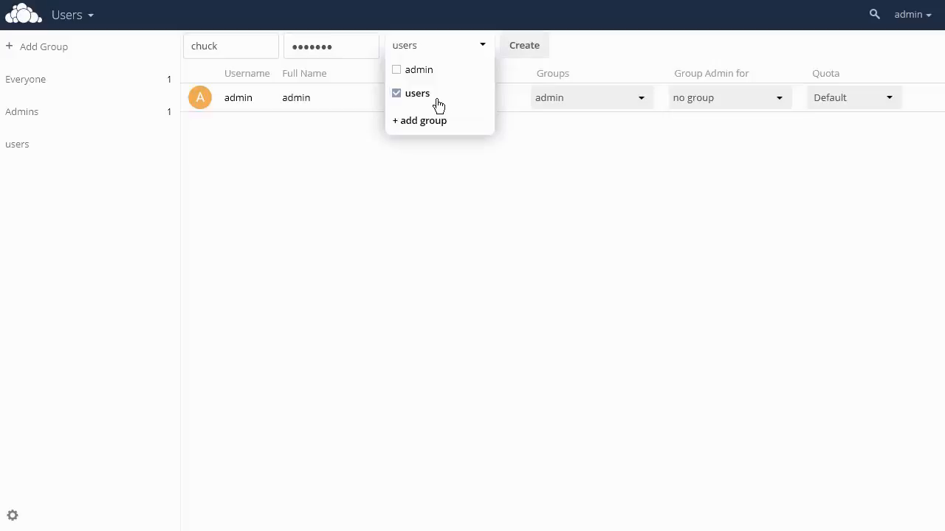
click(524, 48)
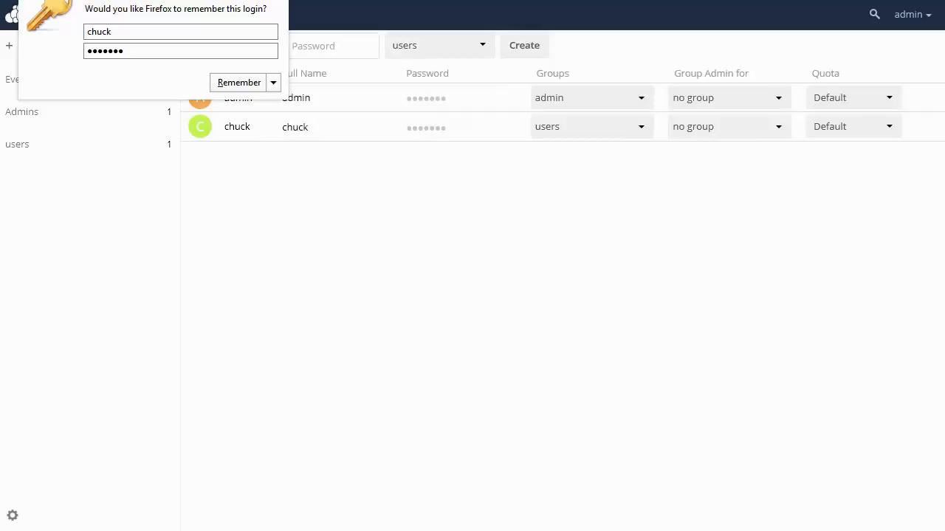
click(279, 1)
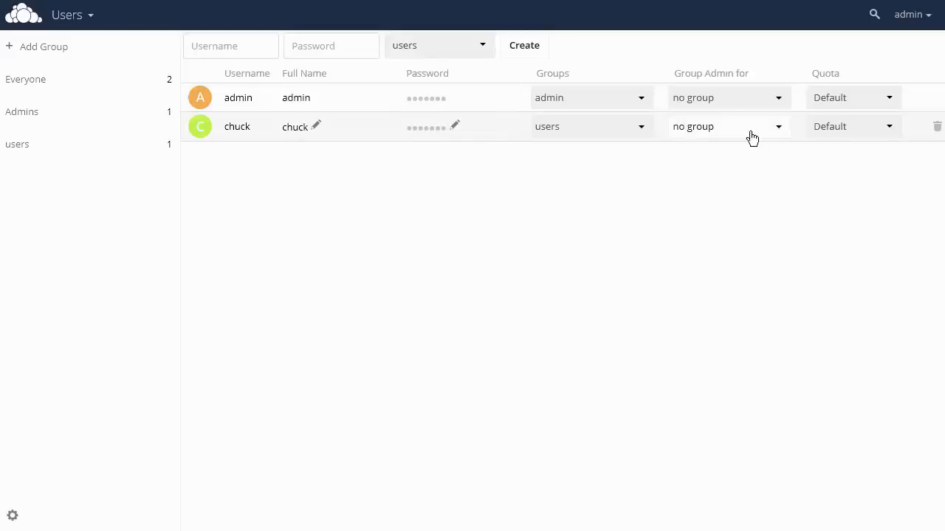
- Set chuck's storage quota to 5 GB
click(890, 132)
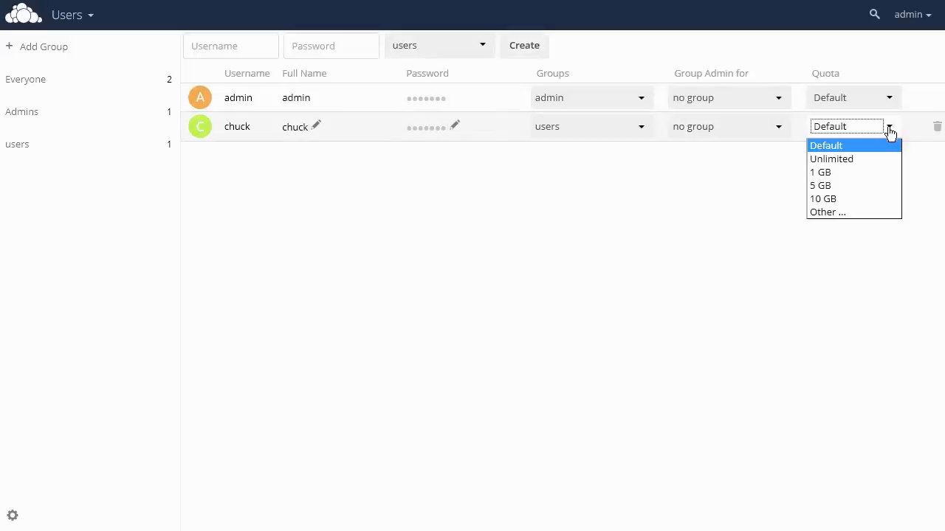
click(858, 188)
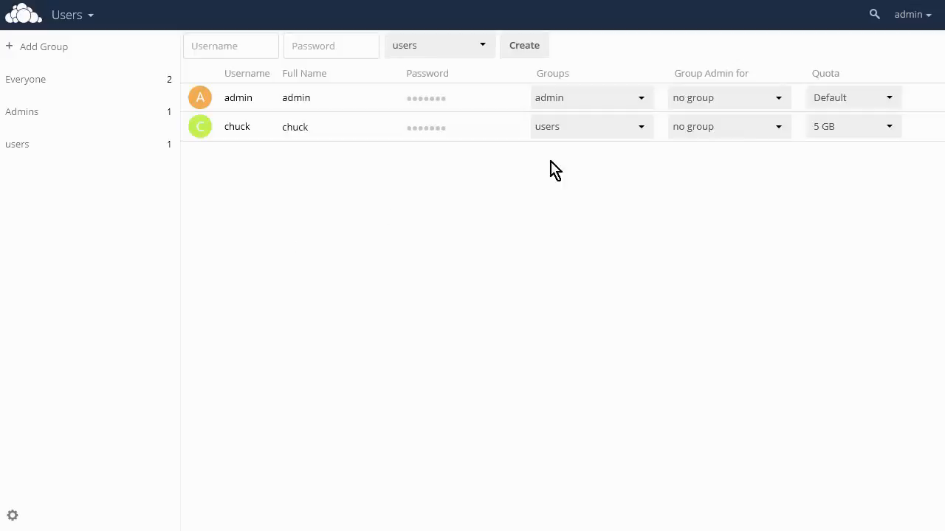
- Log out of the admin account and sign in as chuck with the account password
click(898, 22)
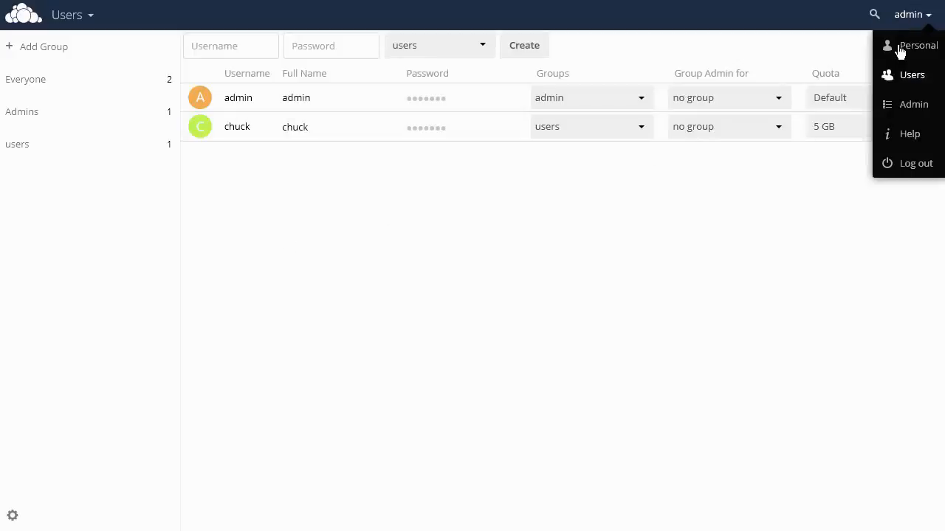
click(901, 165)
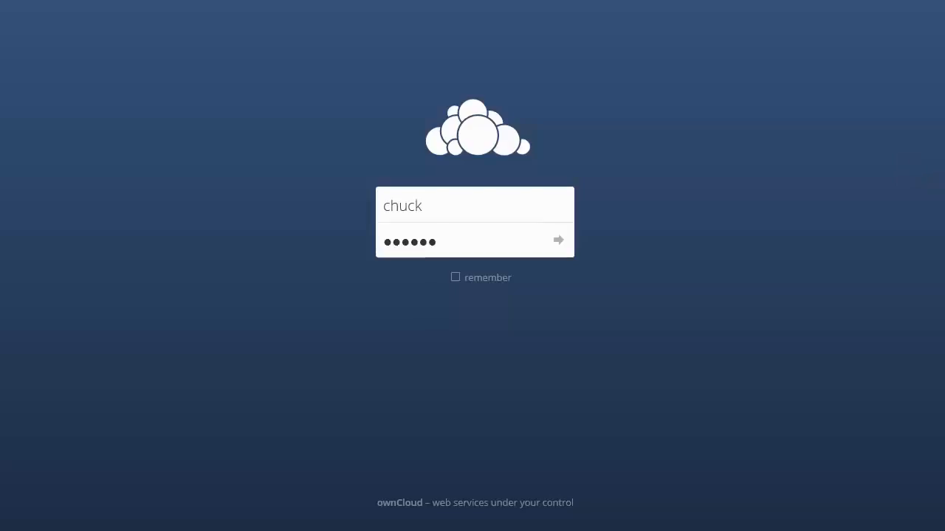
click(558, 242)
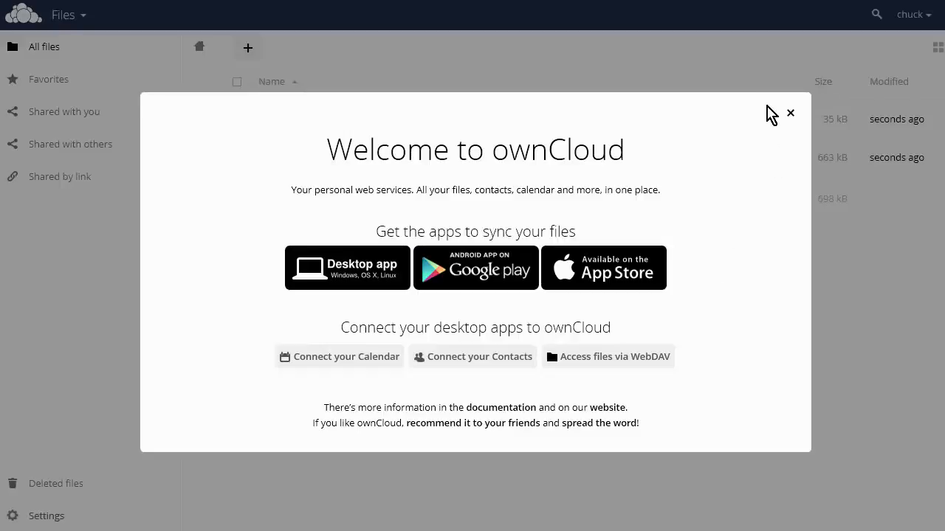
- Close the welcome dialog and open chuck's Personal settings page
click(791, 115)
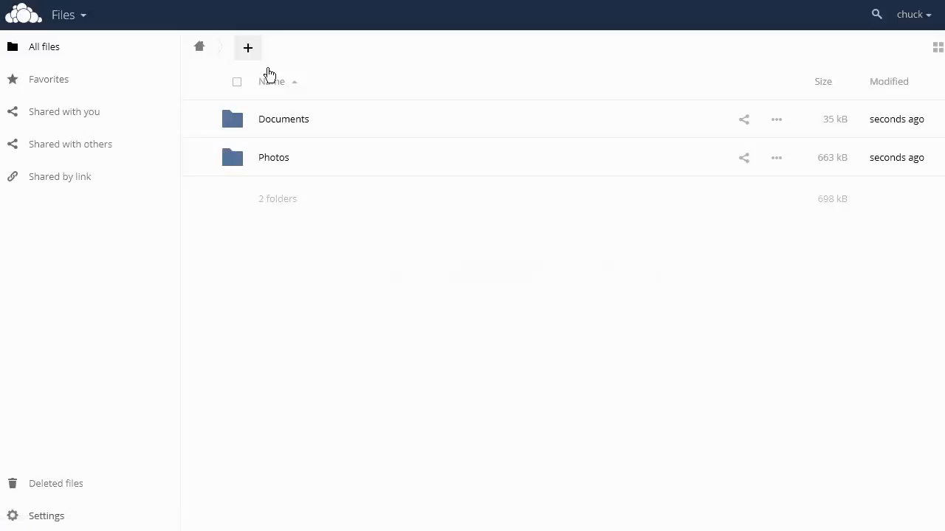
click(84, 20)
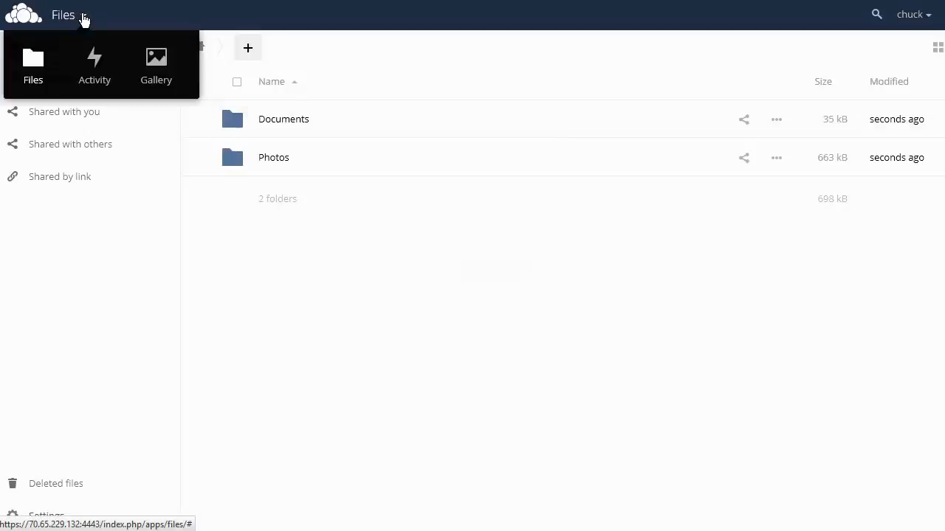
click(383, 63)
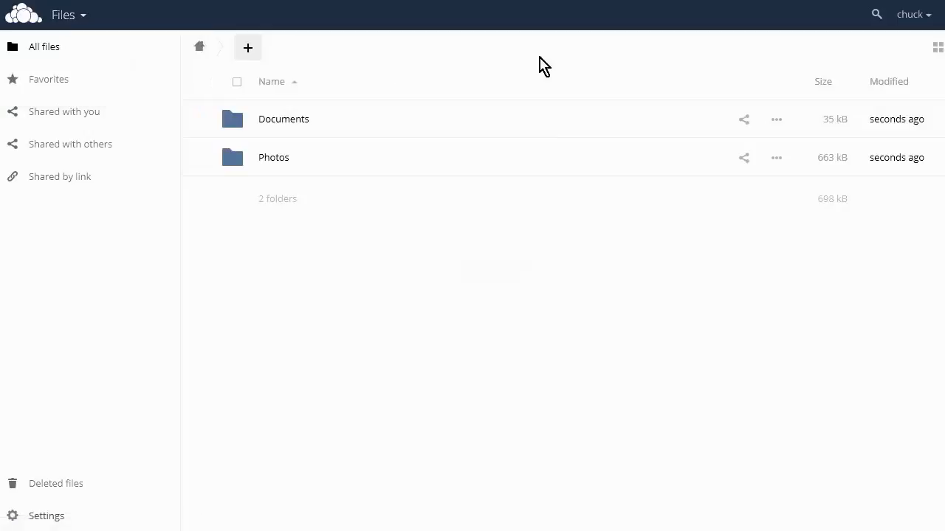
click(934, 23)
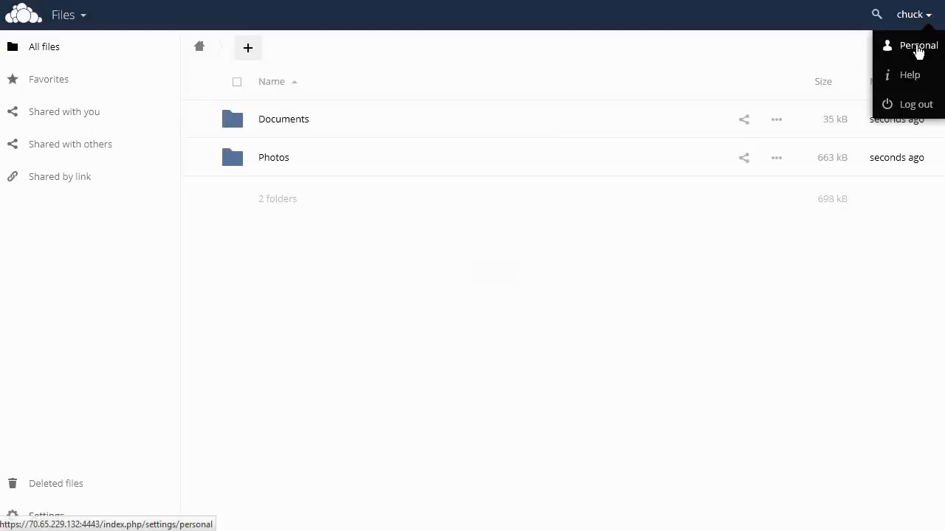
click(918, 50)
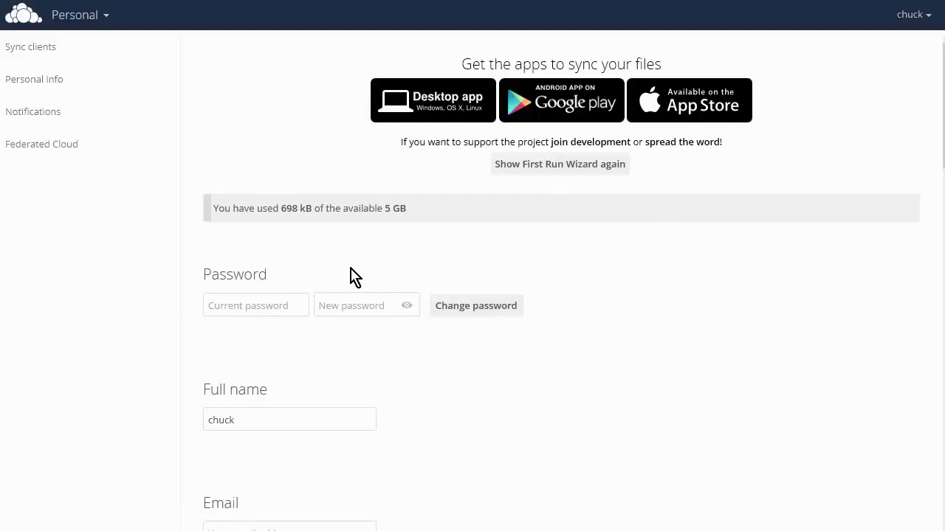
- Review the Personal page's password, full name, notifications and Federated Cloud sections
scroll(378, 295, down, 3)
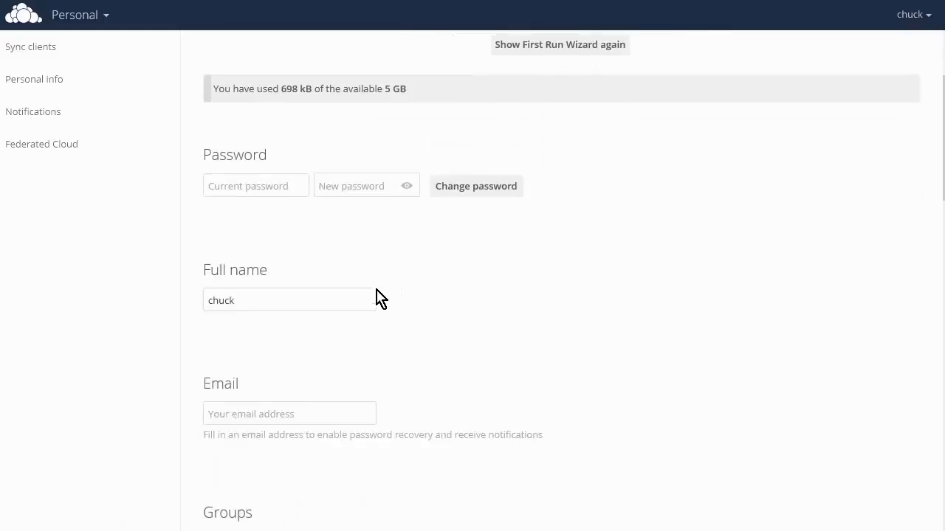
scroll(379, 299, up, 3)
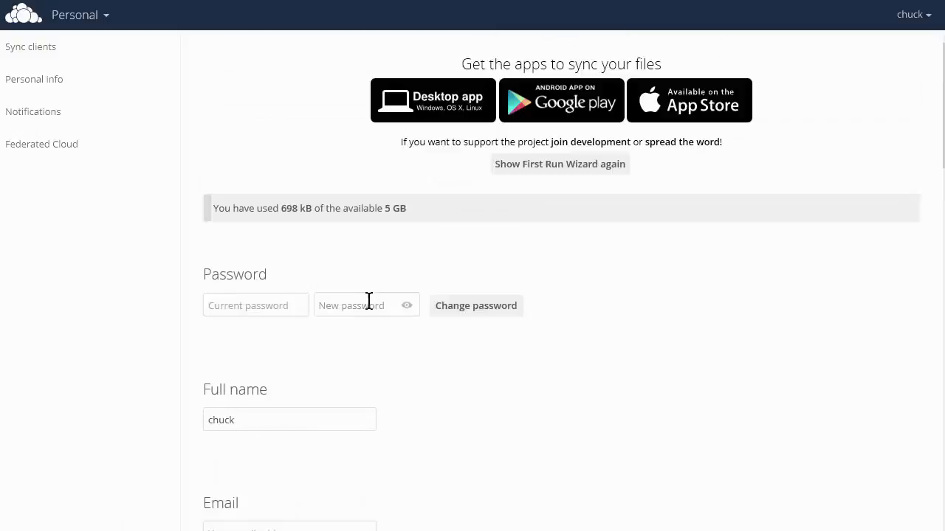
click(46, 113)
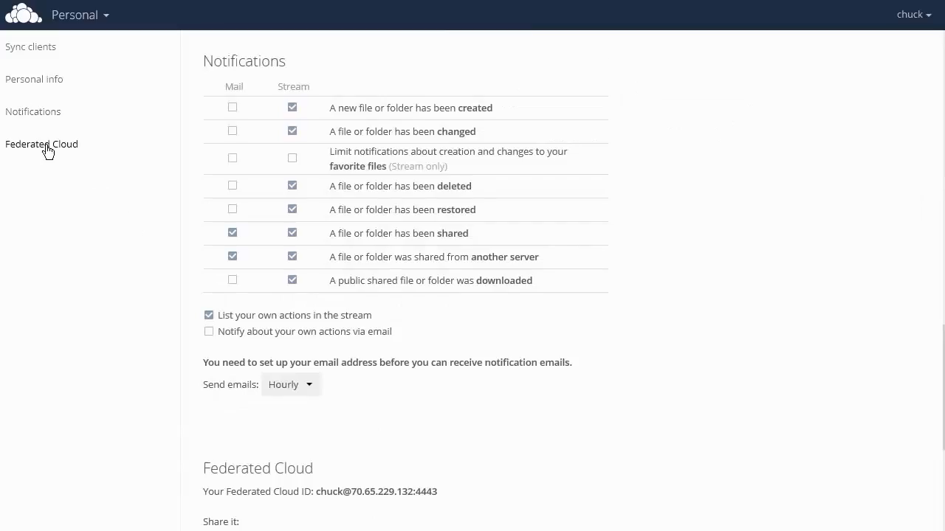
scroll(157, 216, down, 5)
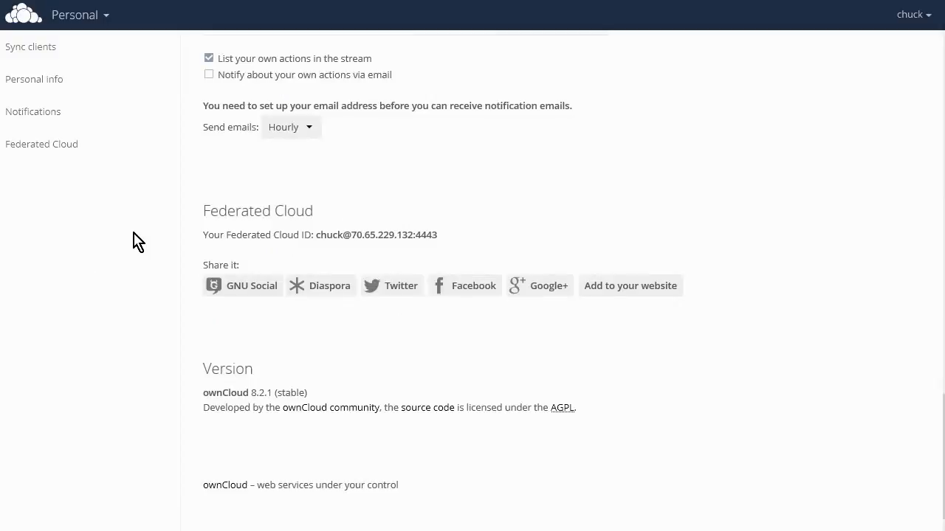
- Return to the admin account's files and open the Admin settings page
key(alt+Left)
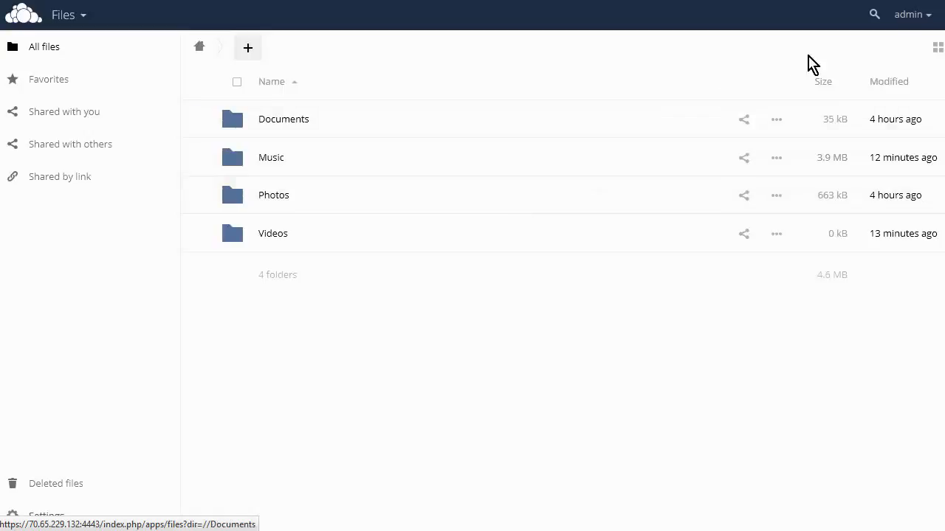
click(908, 19)
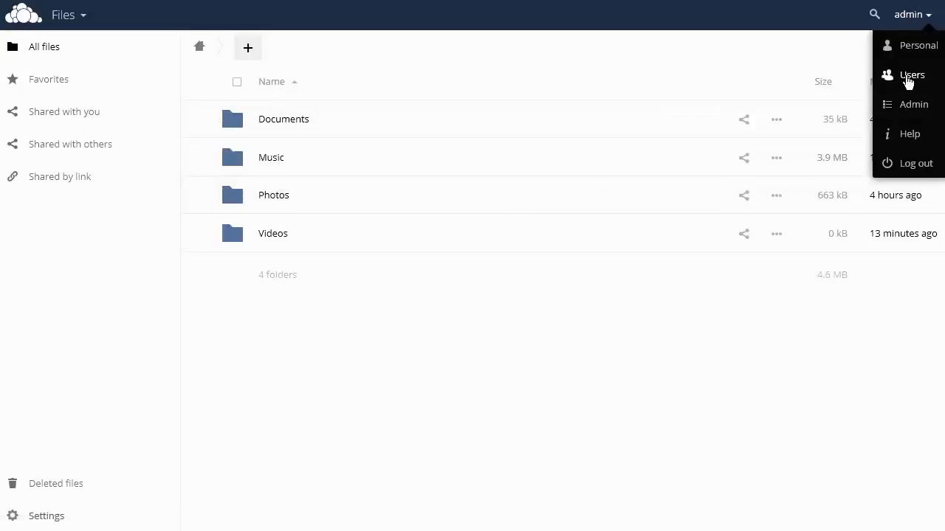
click(909, 108)
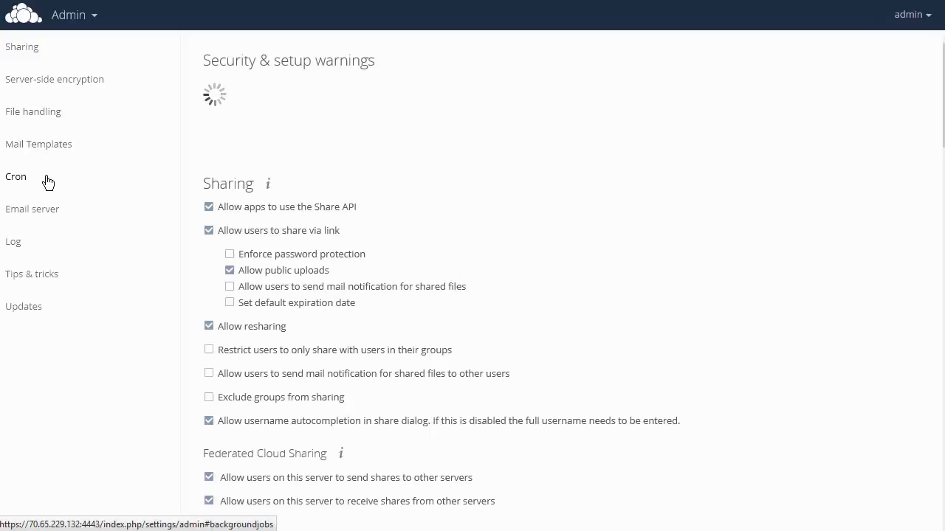
- Go to Mail Templates and load the Sharing email (plain text fallback) template of the example theme
click(38, 145)
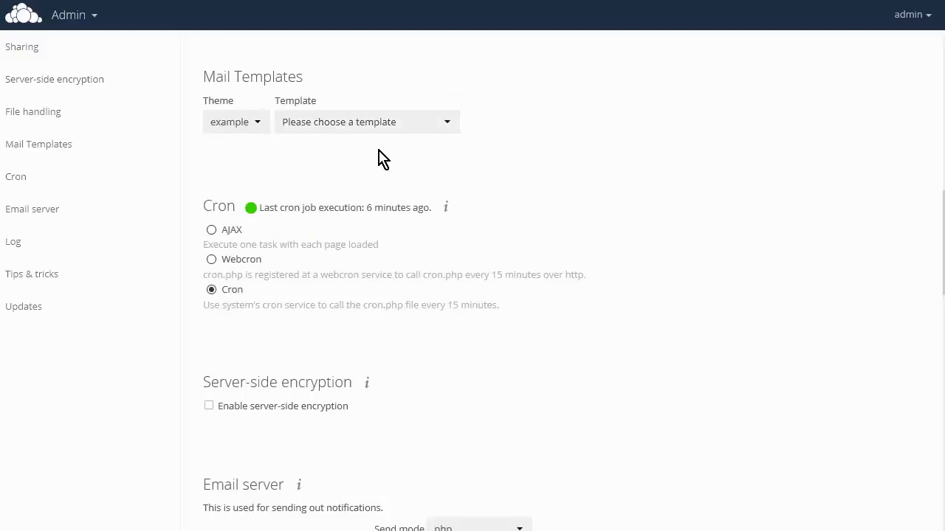
click(258, 101)
click(257, 103)
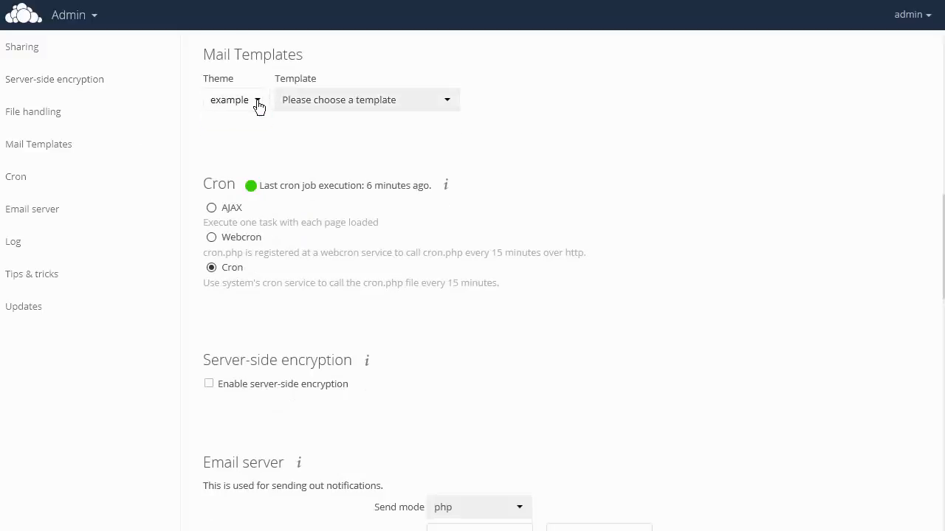
click(443, 107)
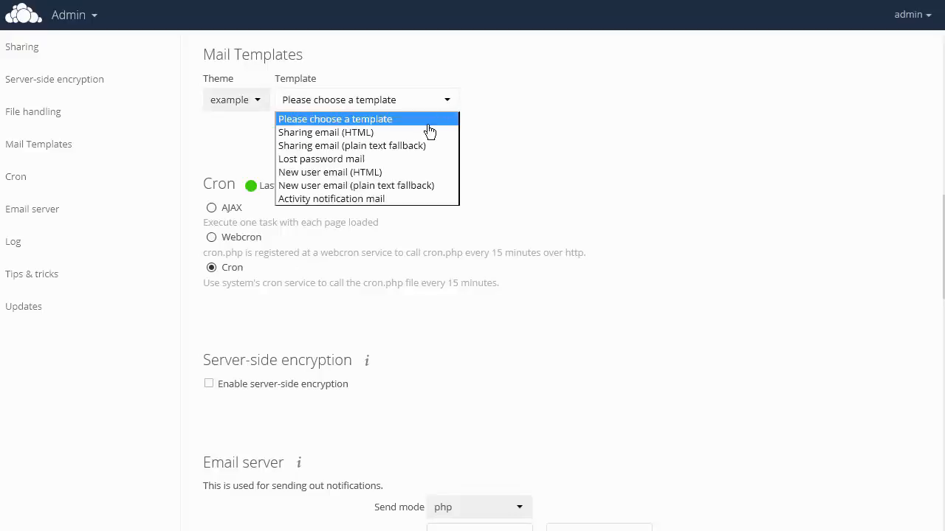
click(425, 150)
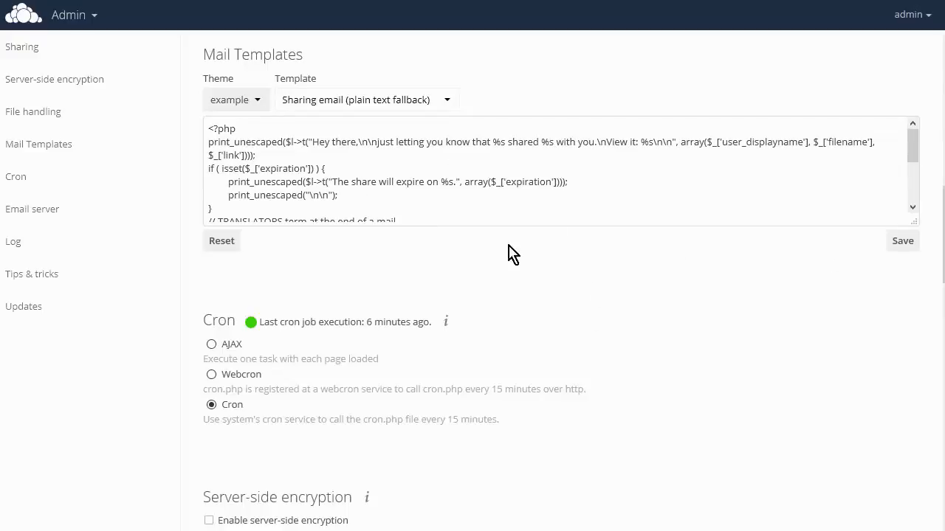
- Scroll through the template text and examine the Email server From address and Send mode options
scroll(355, 190, down, 5)
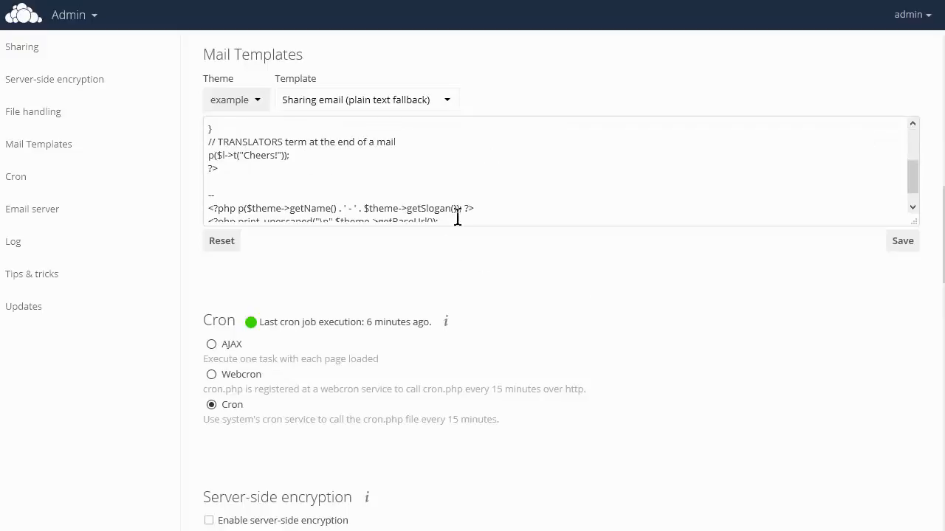
scroll(515, 177, down, 4)
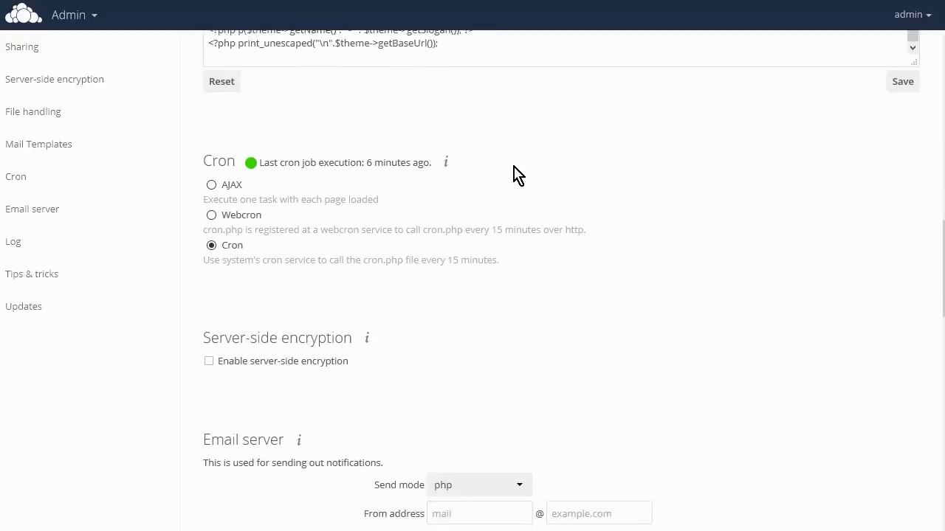
scroll(515, 177, down, 3)
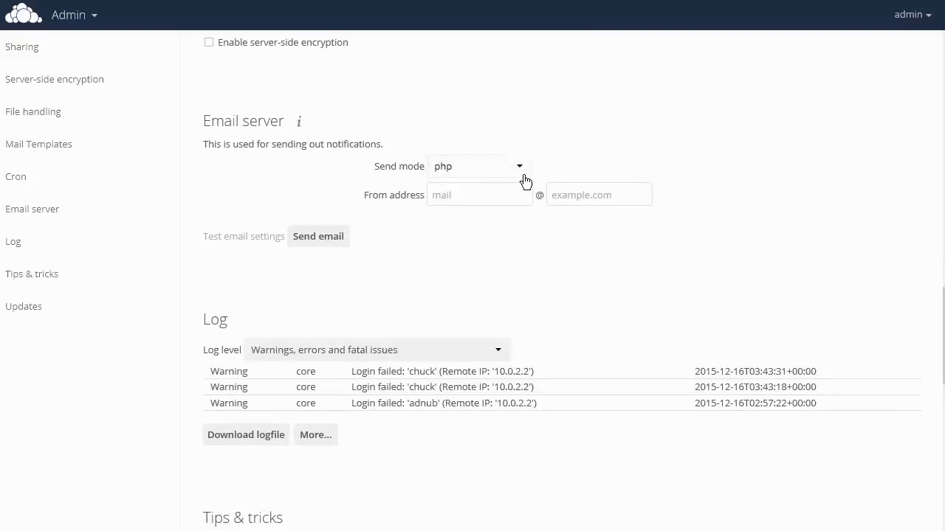
click(439, 195)
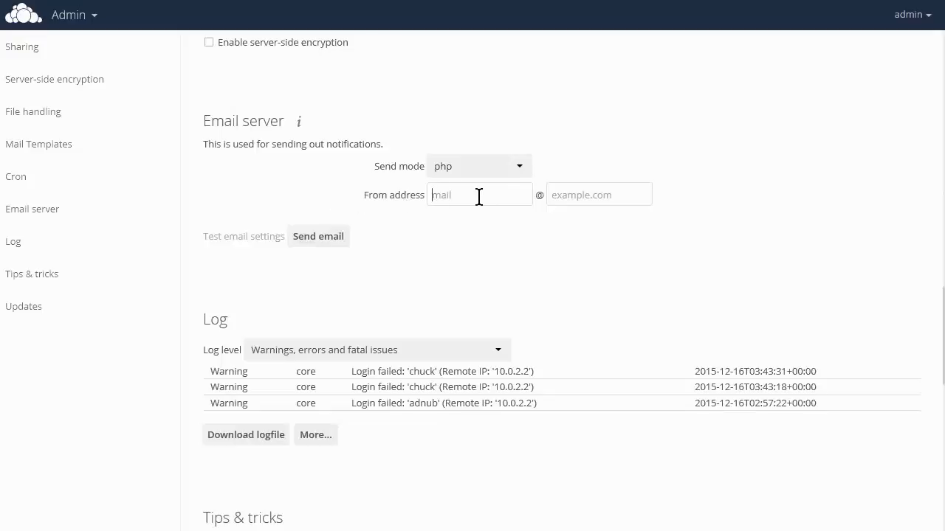
click(520, 167)
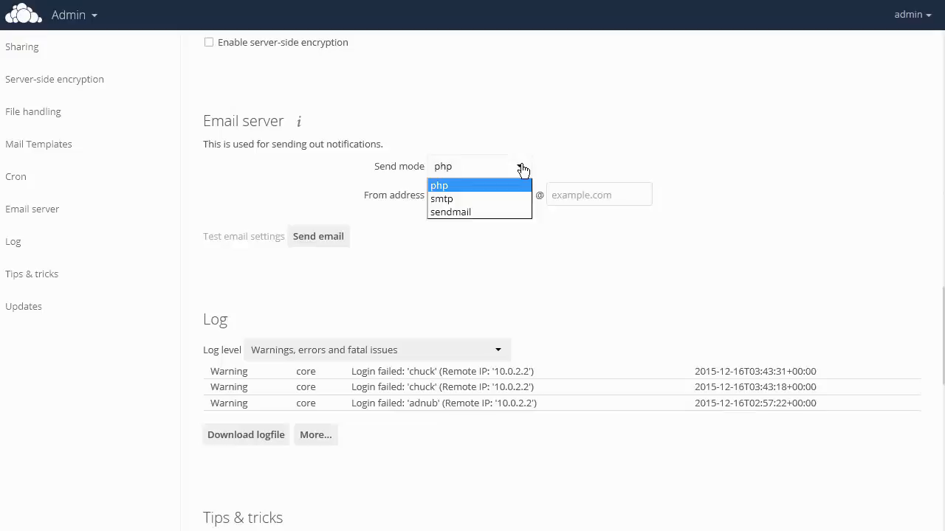
click(521, 169)
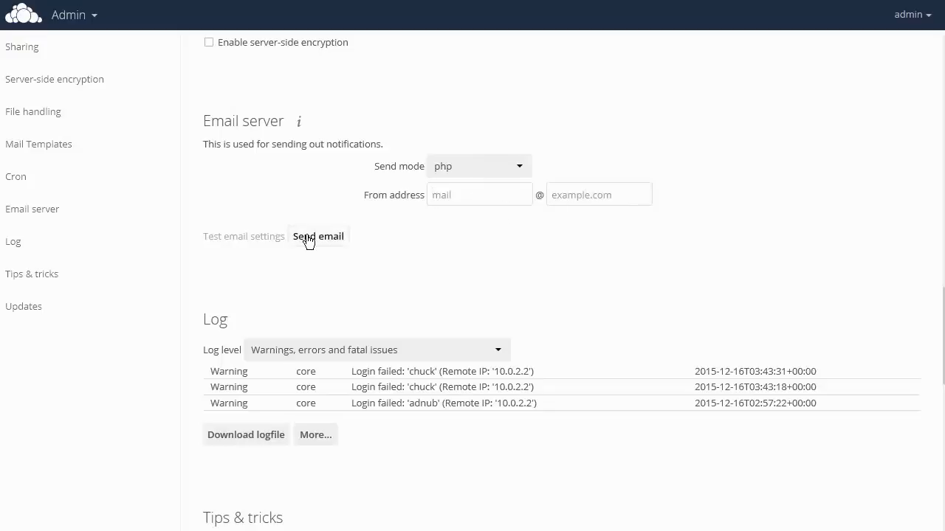
- Scroll through the Log, Tips & tricks and Updates sections of the Admin settings page
scroll(384, 237, down, 1)
scroll(383, 237, down, 2)
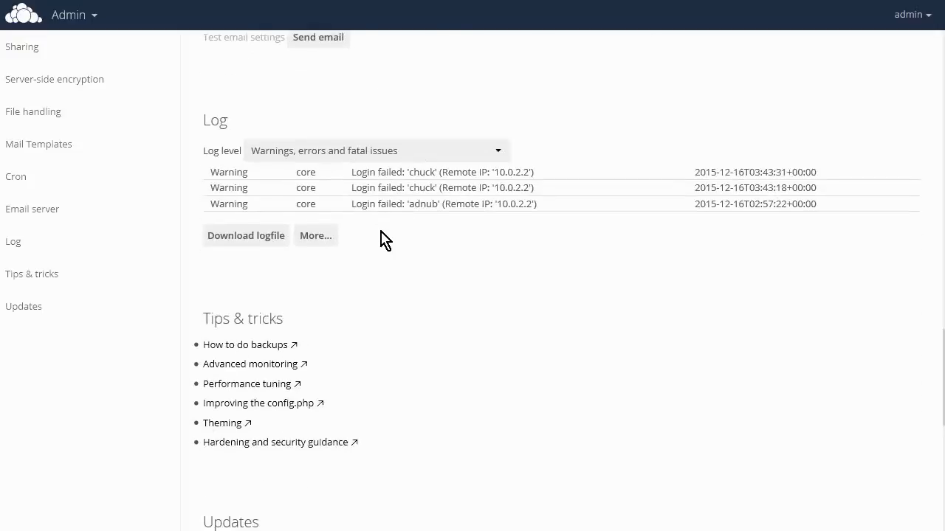
scroll(389, 246, down, 7)
scroll(388, 247, down, 1)
scroll(384, 236, up, 15)
scroll(383, 229, up, 3)
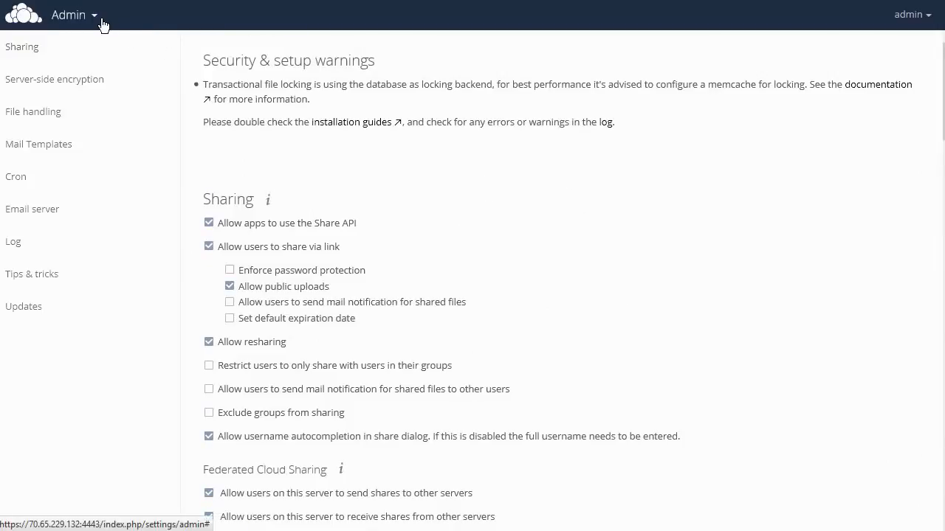
- Open the Personal page and follow the Desktop app link to the ownCloud website
click(905, 19)
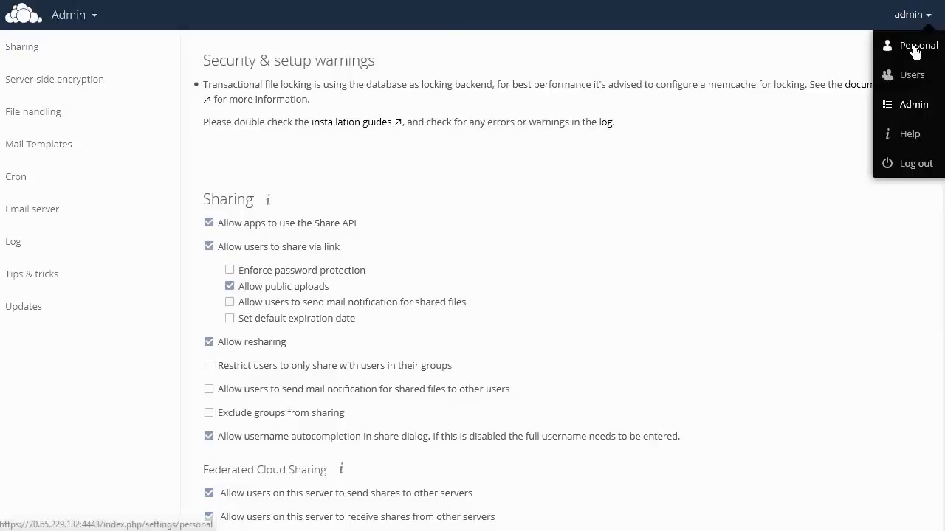
click(915, 47)
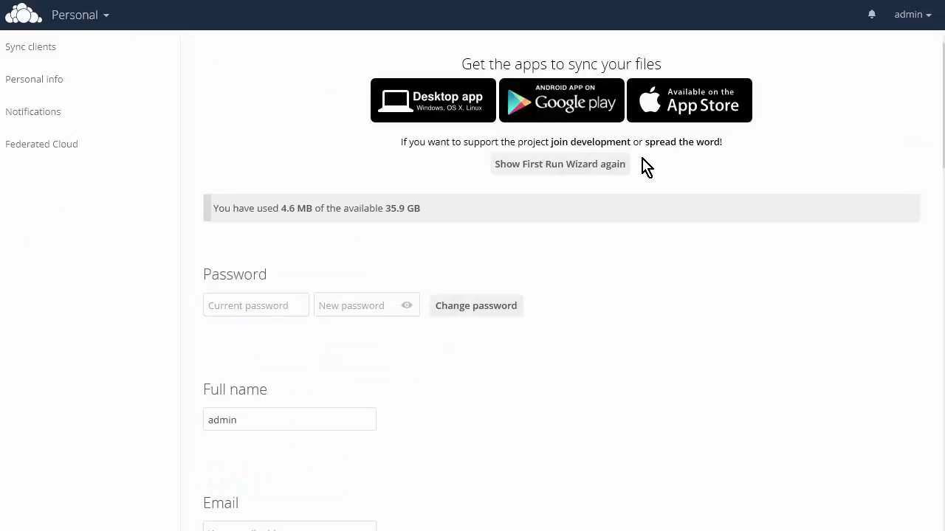
click(416, 89)
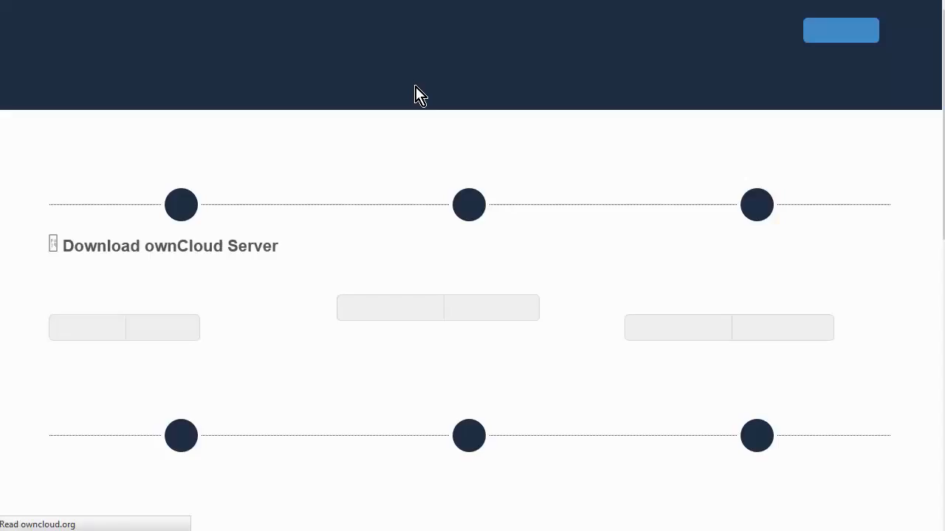
- Open the Desktop Clients install panel on the ownCloud website
scroll(415, 86, down, 3)
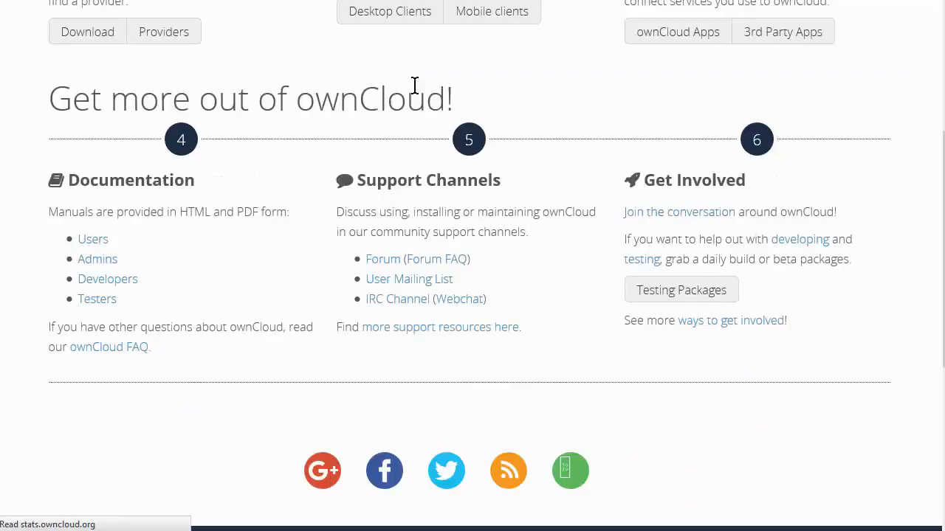
scroll(414, 87, up, 1)
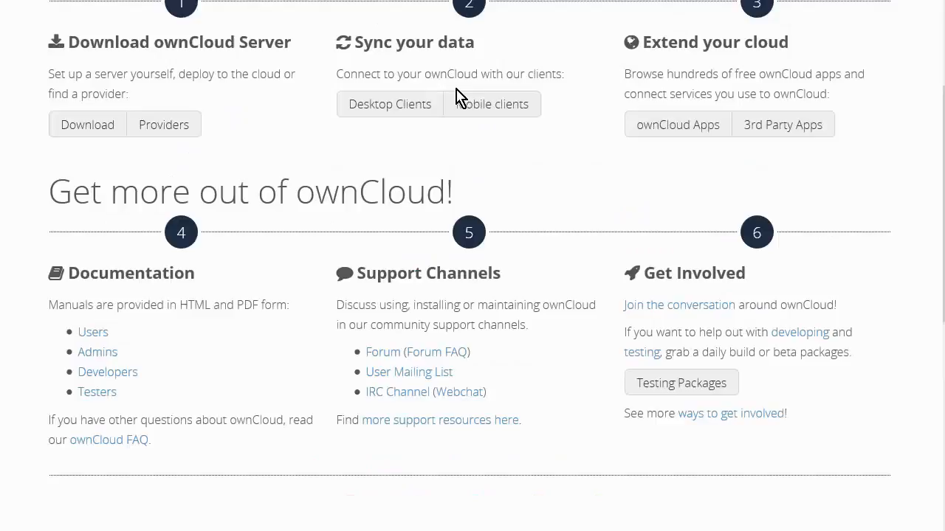
click(417, 103)
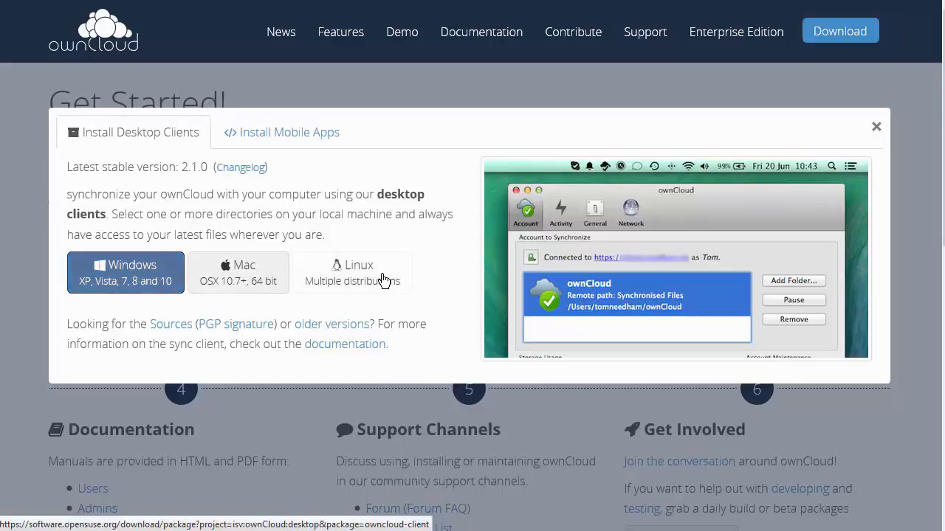
- Download the Windows desktop client and complete its setup wizard with Run ownCloud checked
click(148, 278)
click(418, 174)
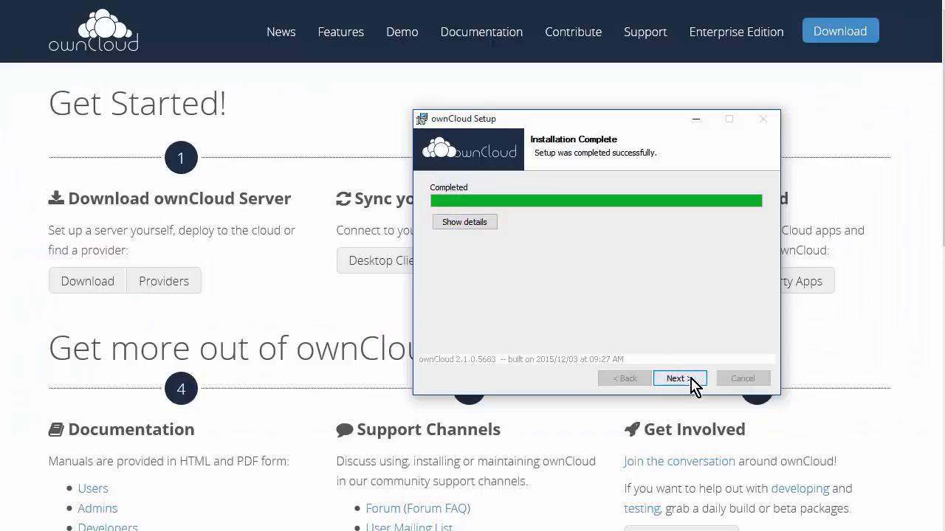
click(688, 380)
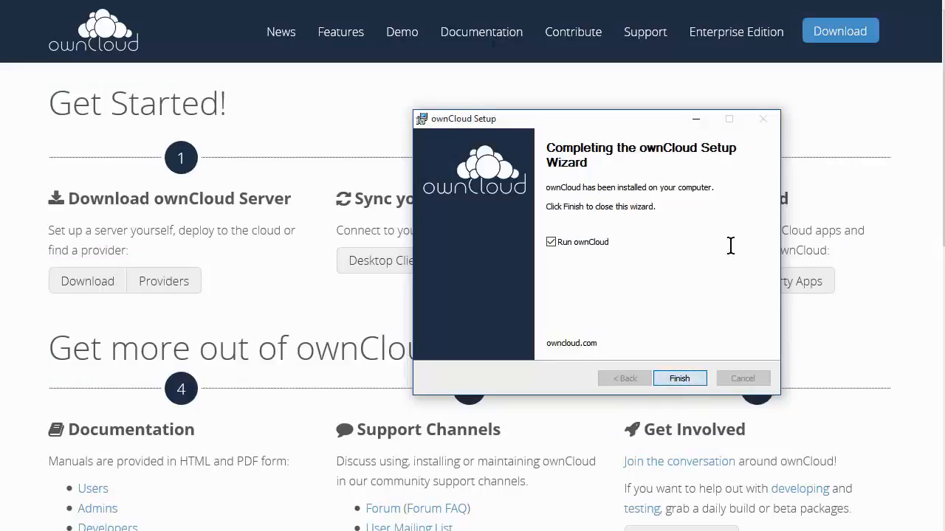
click(679, 379)
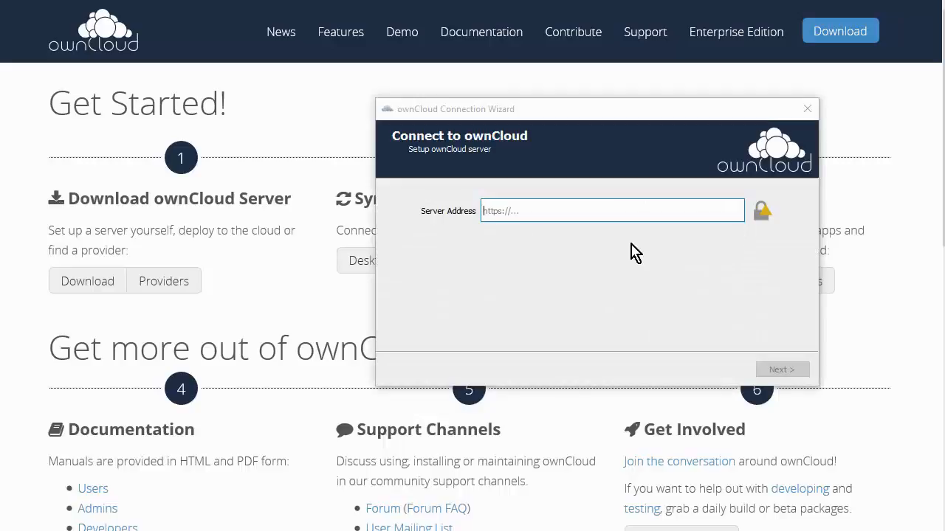
- Paste the server address into the Connection Wizard and trust the self-signed certificate anyway
click(561, 210)
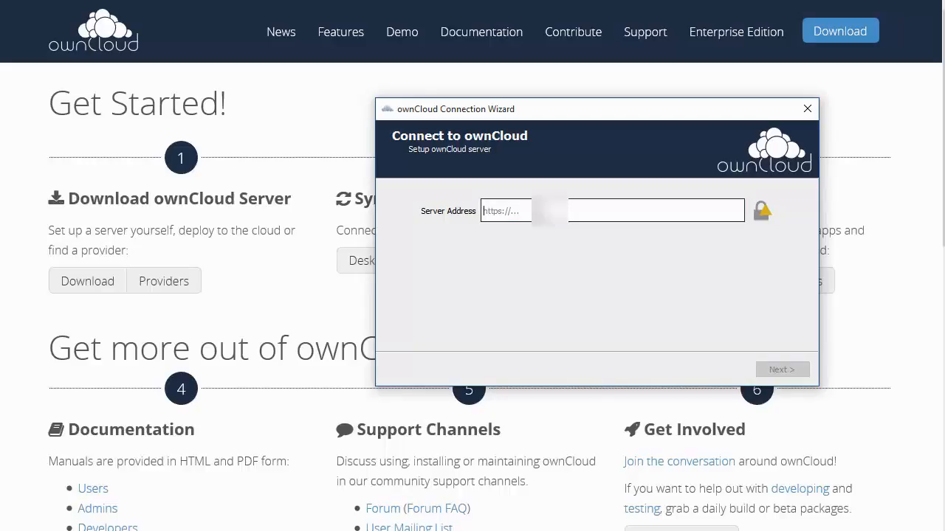
key(ctrl+v)
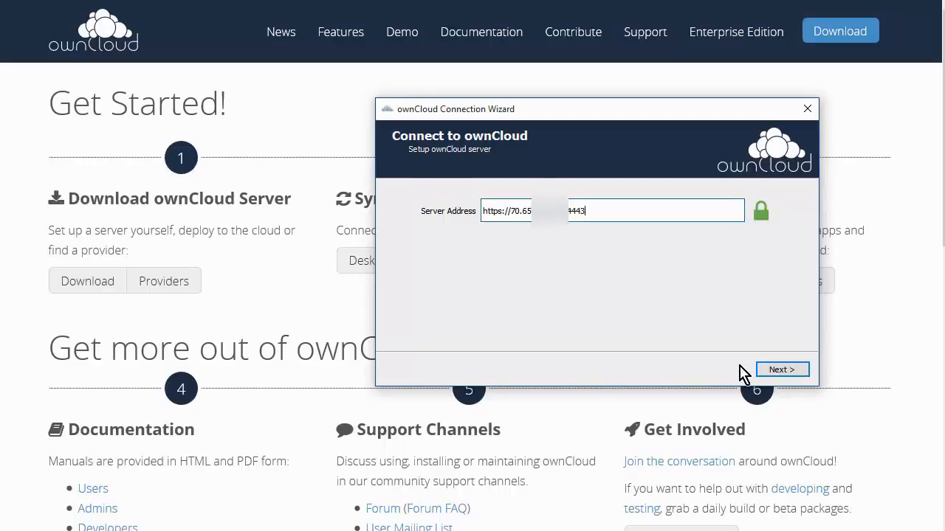
click(780, 371)
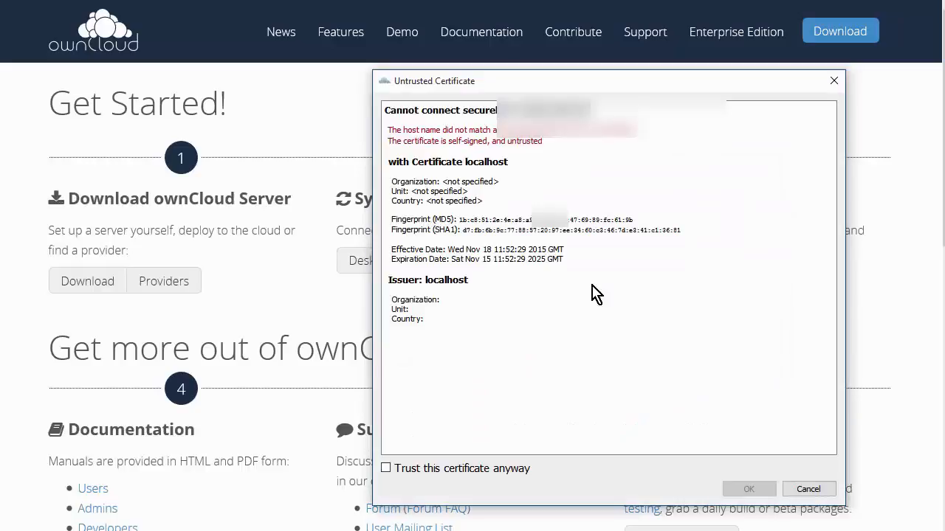
click(388, 469)
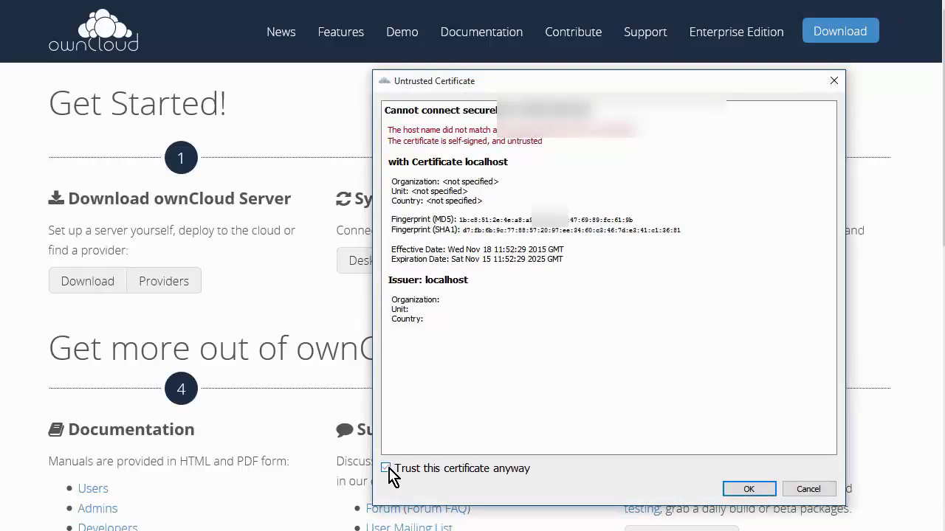
click(744, 490)
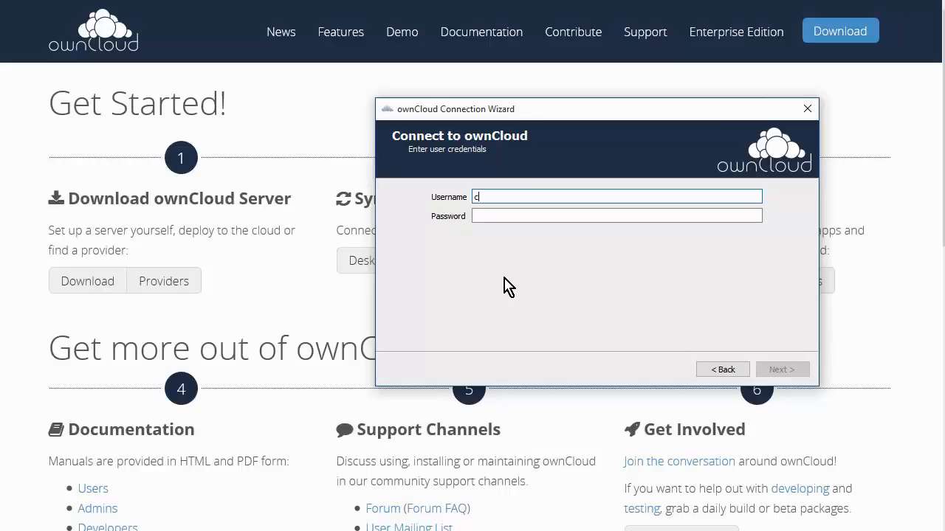
- Enter the sync account's username and password in the Connection Wizard and continue
key(Tab)
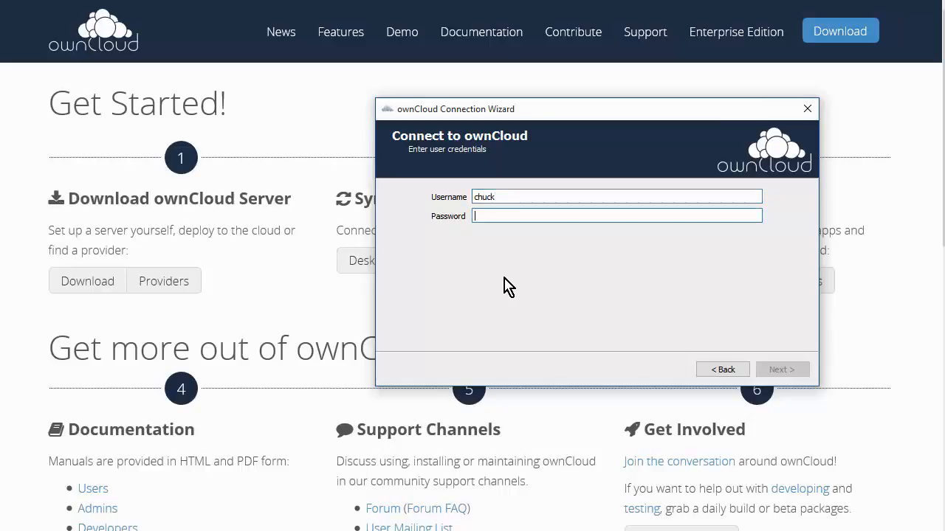
text(••)
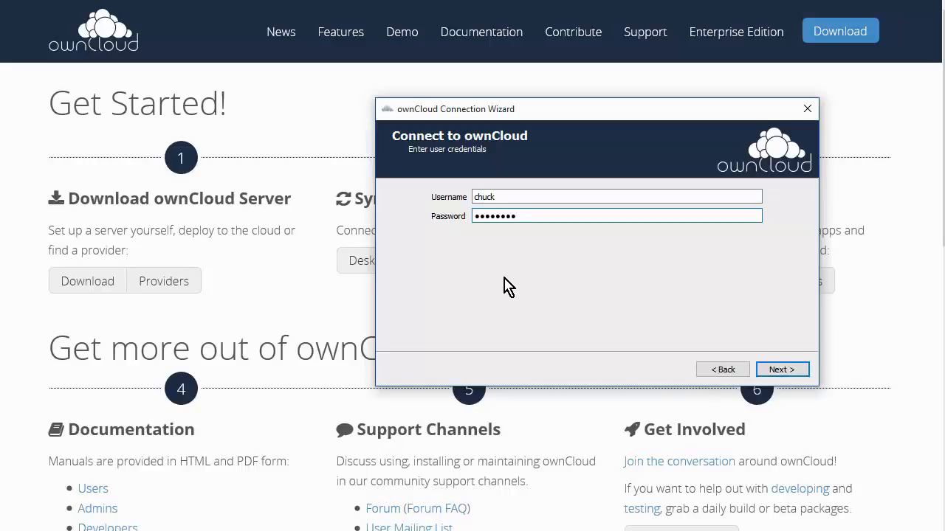
click(788, 371)
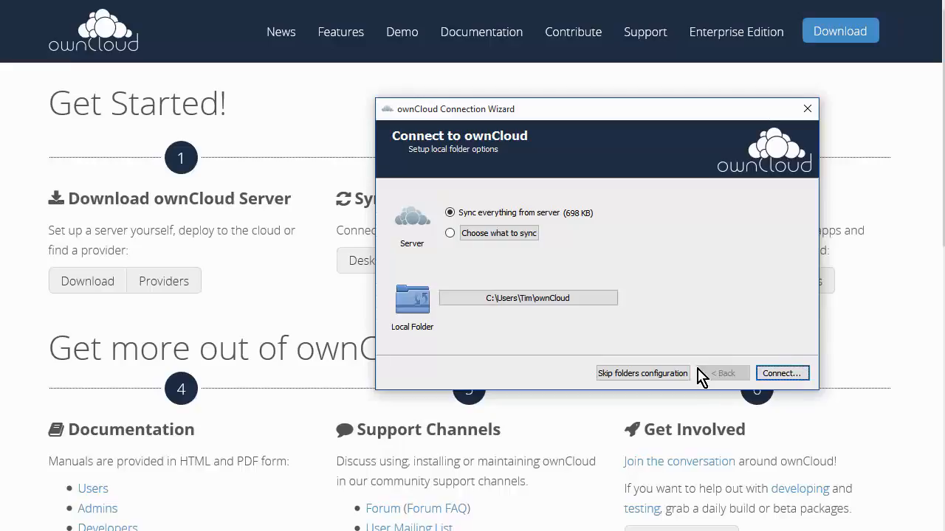
- Sync everything from the server into a local folder named cloud2 in the user's home folder and connect
click(451, 233)
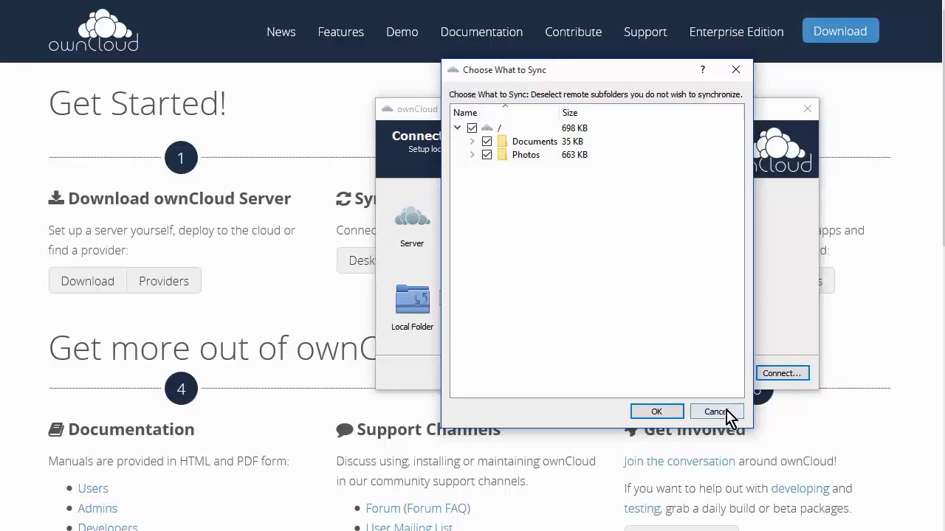
click(728, 411)
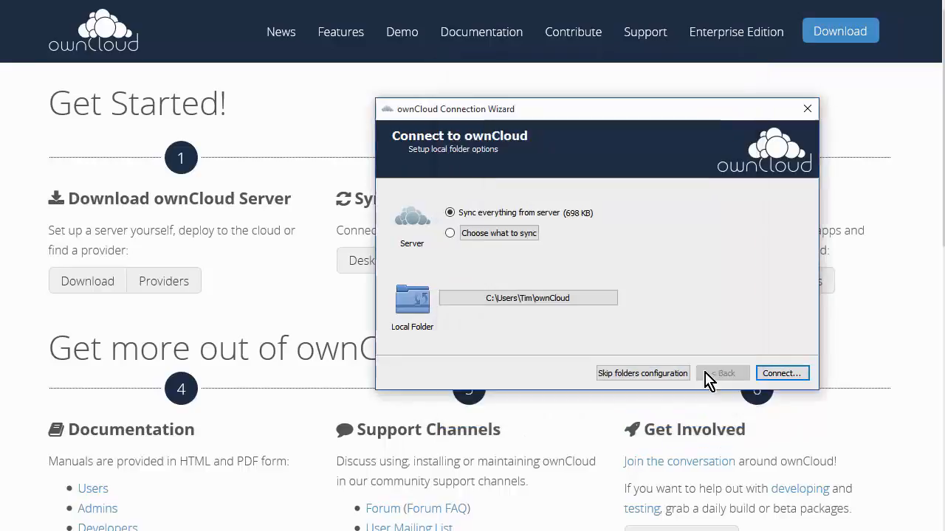
click(593, 299)
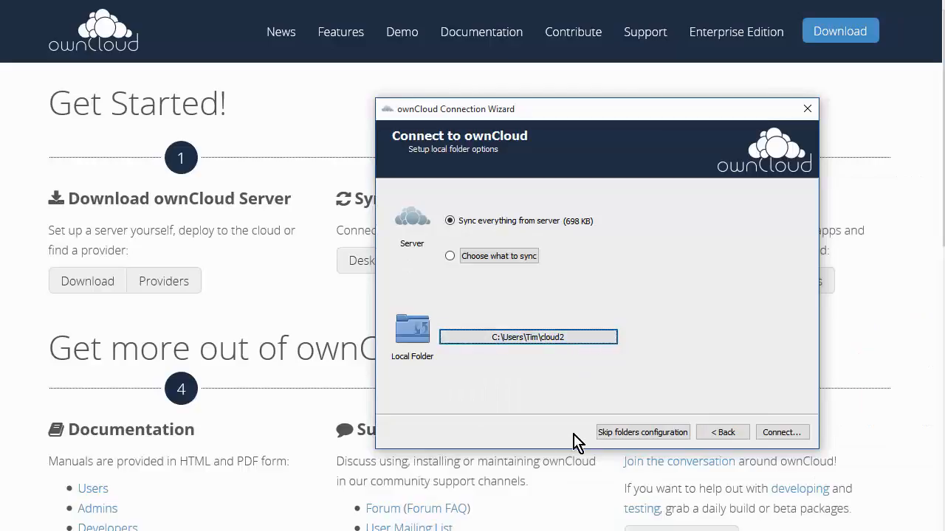
click(781, 434)
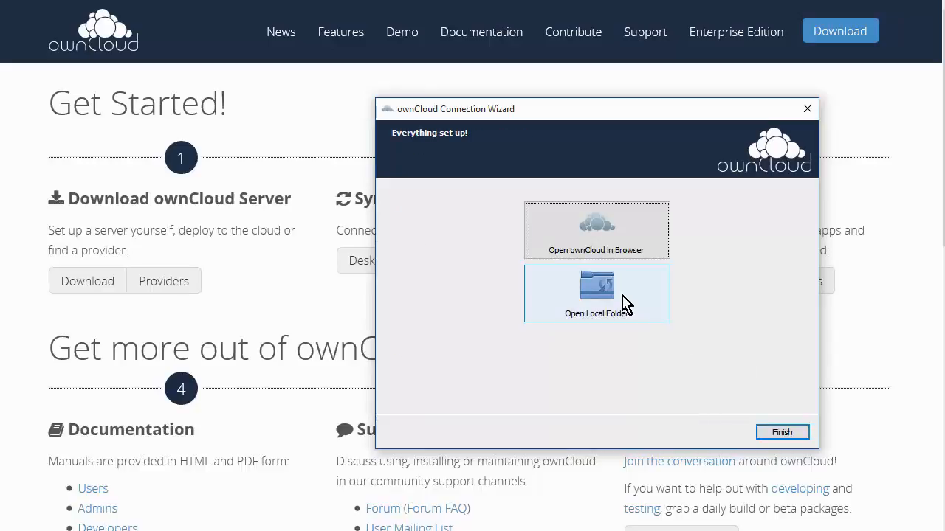
- Open ownCloud in the browser, then switch to the synced cloud2 folder and open its Photos subfolder
click(622, 244)
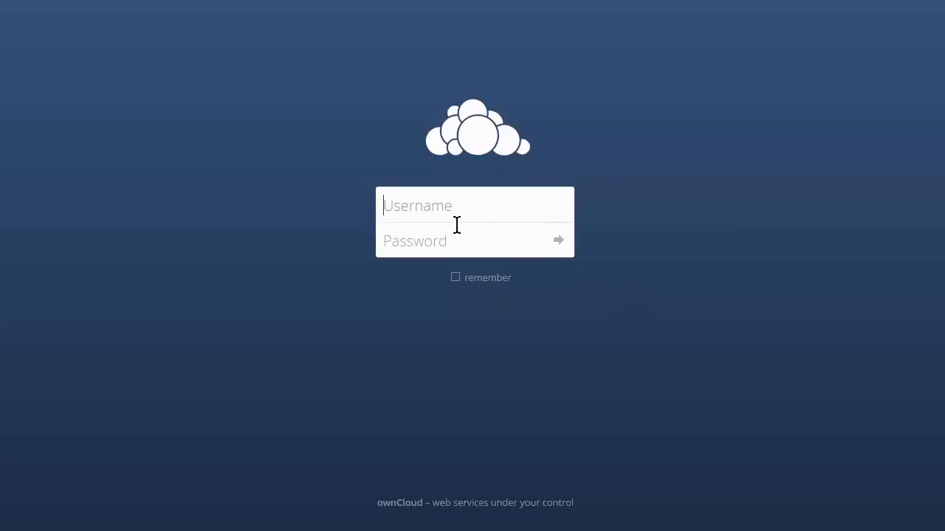
key(alt+Tab)
key(alt+Tab)
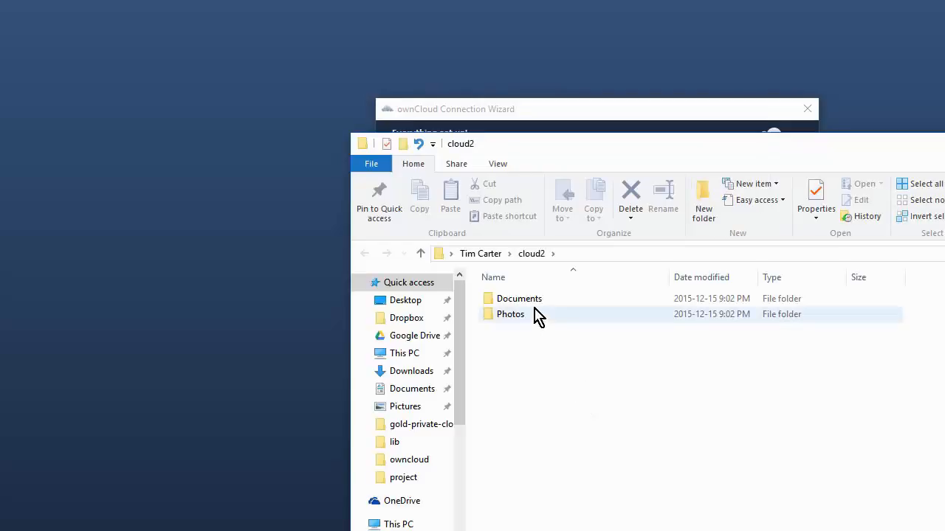
click(517, 323)
double_click(517, 323)
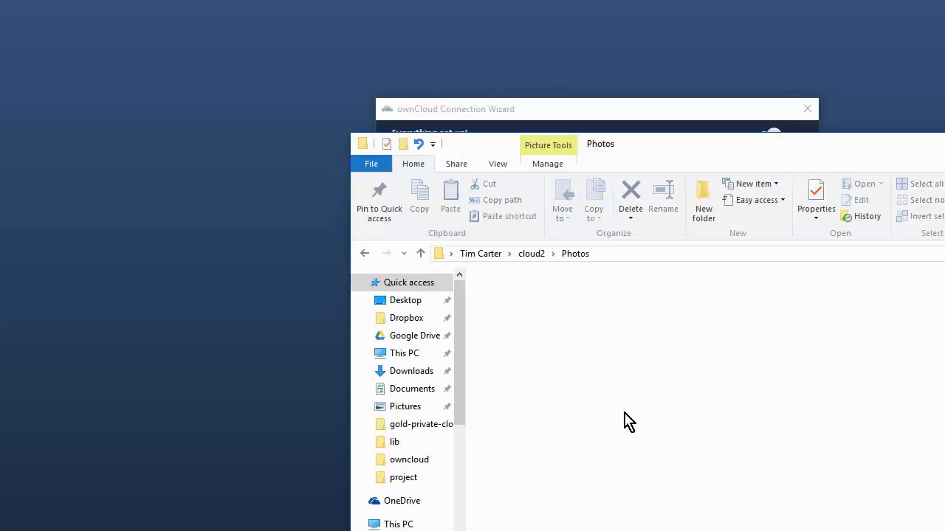